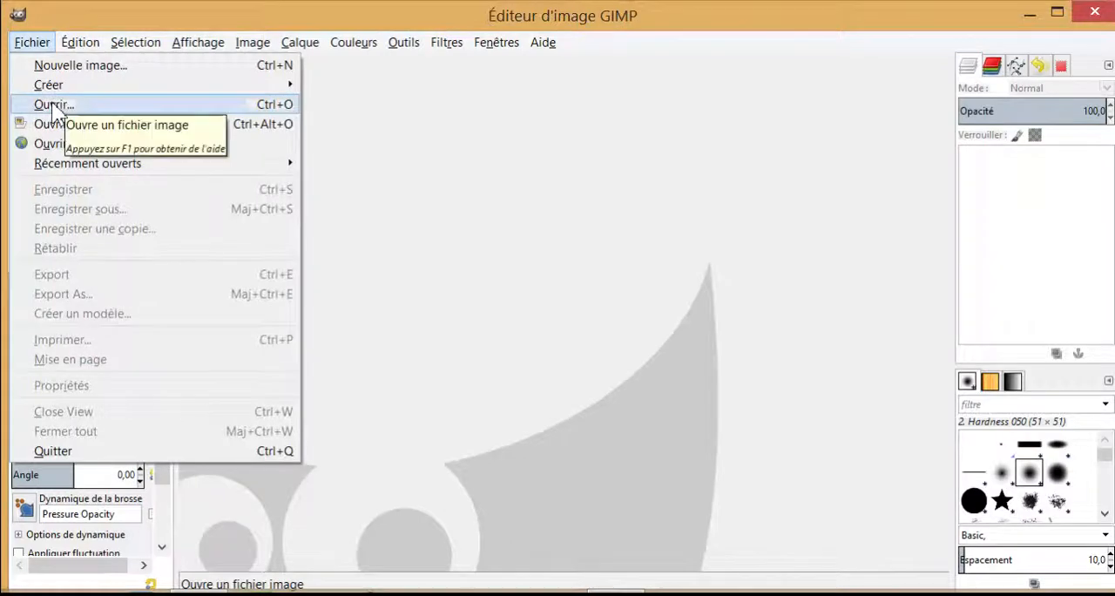
Step: Open grenouille.jpg from the "video gimp 2" folder on the Desktop
left_click(51, 104)
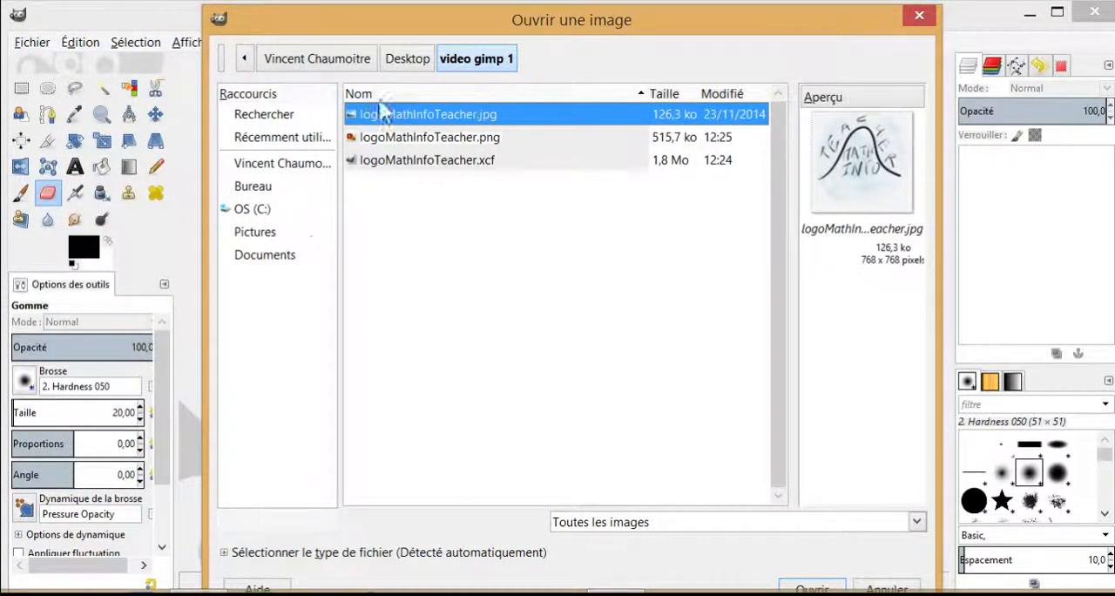
left_click(408, 61)
double_click(427, 250)
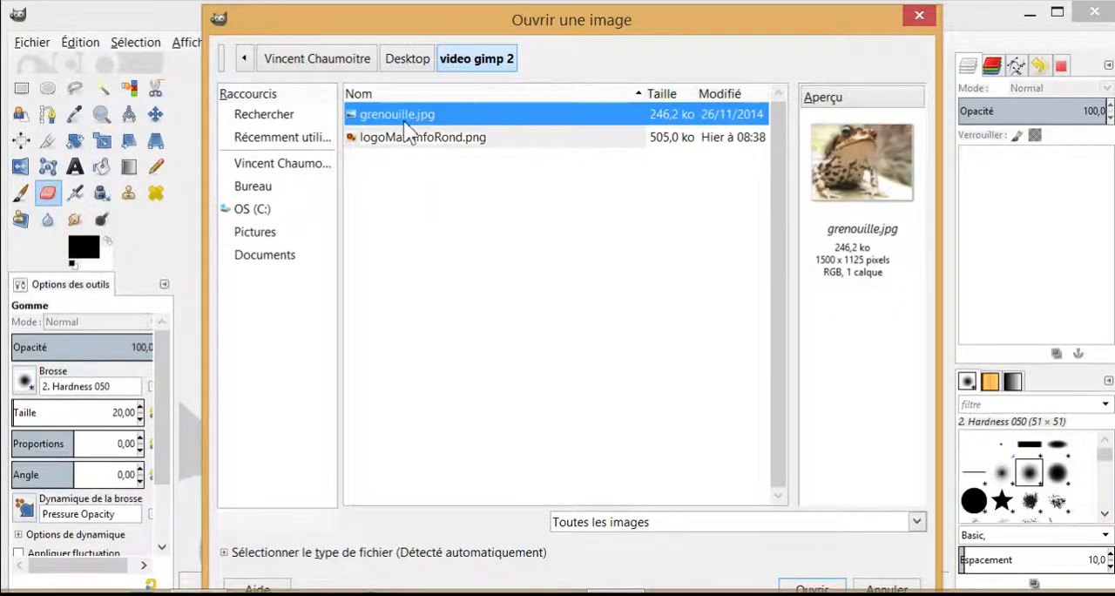
left_click(867, 162)
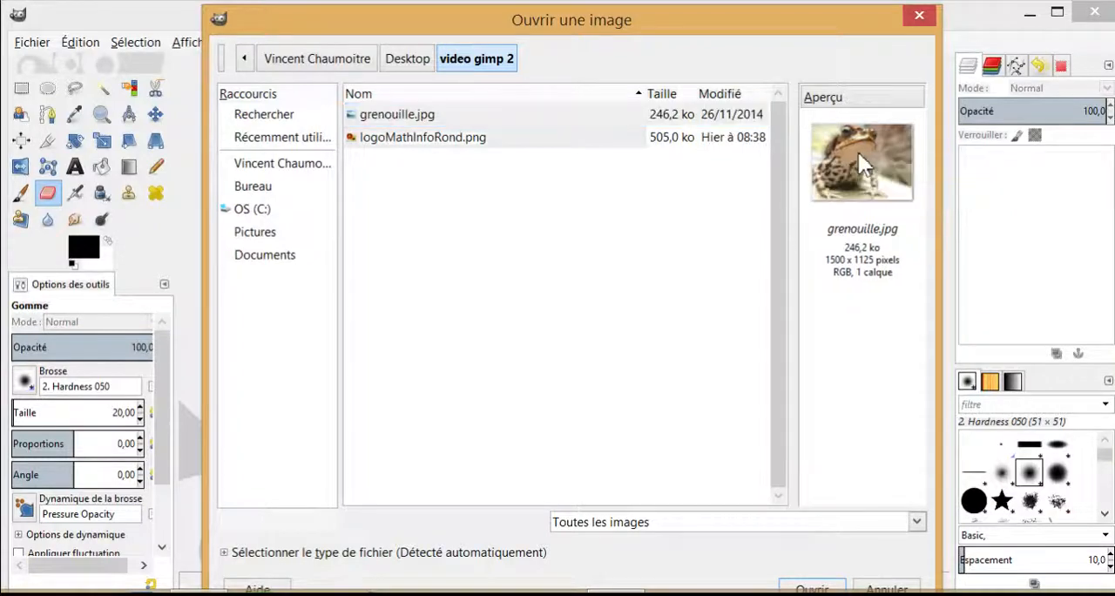
left_click(811, 589)
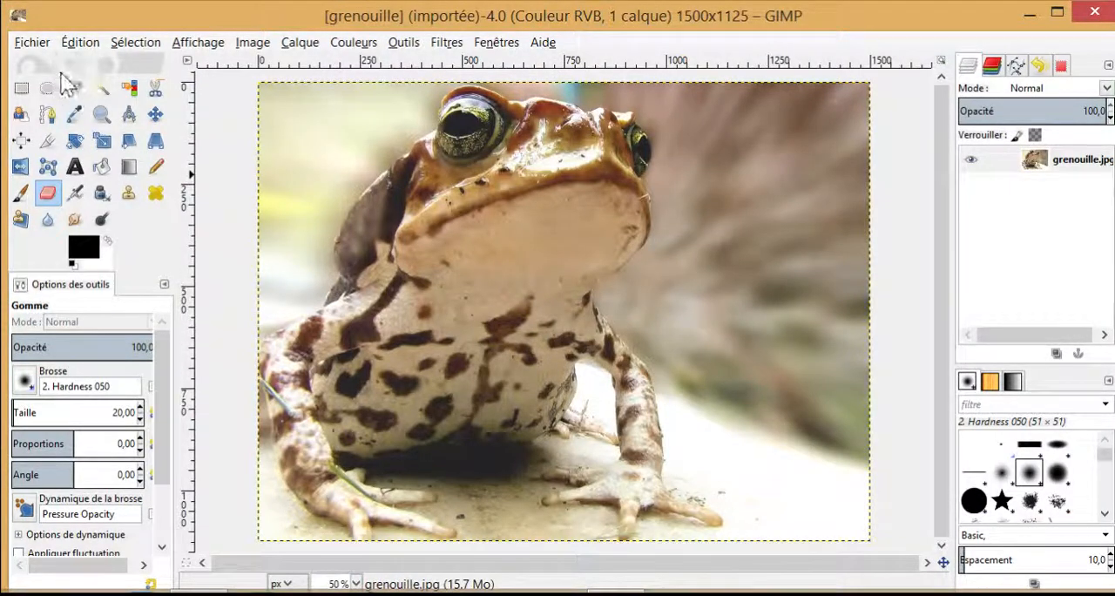
Step: Open logoMathInfoRond.png as a new layer above the frog photo
left_click(32, 42)
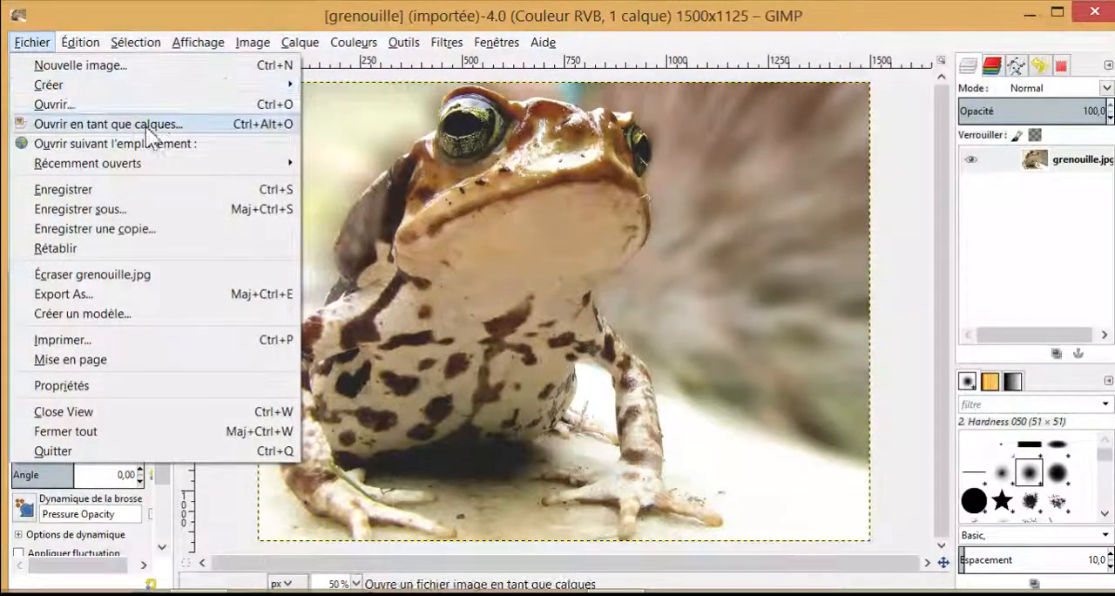
left_click(145, 126)
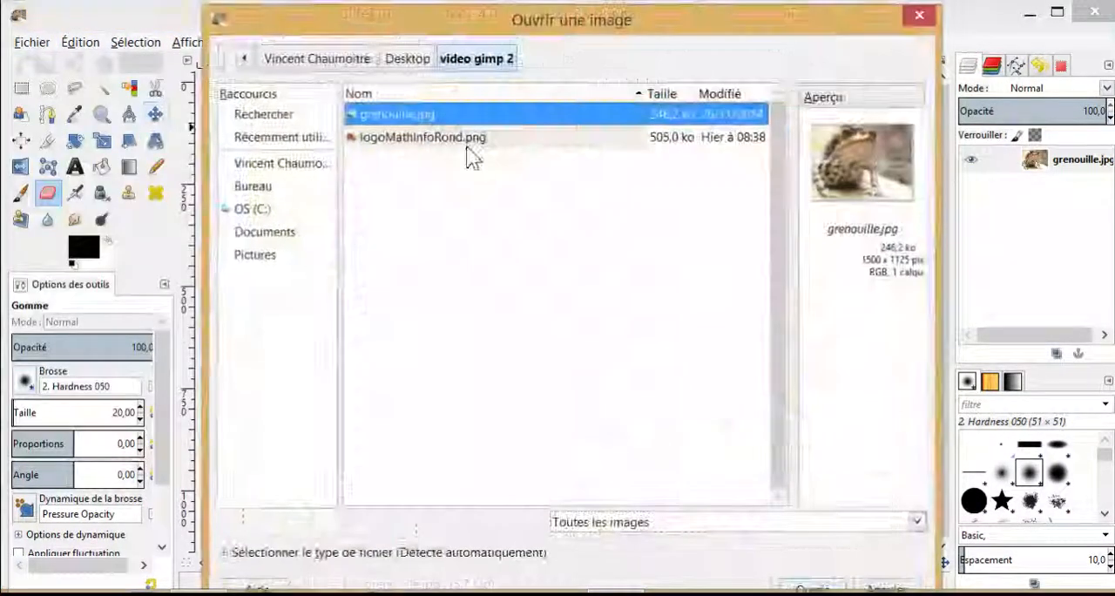
left_click(466, 143)
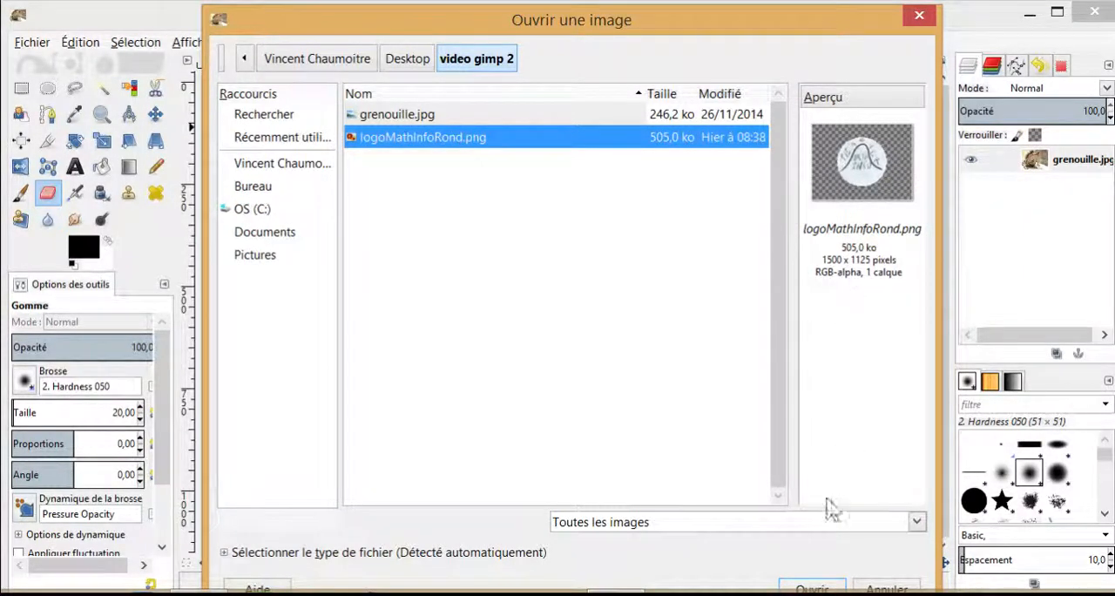
left_click(790, 589)
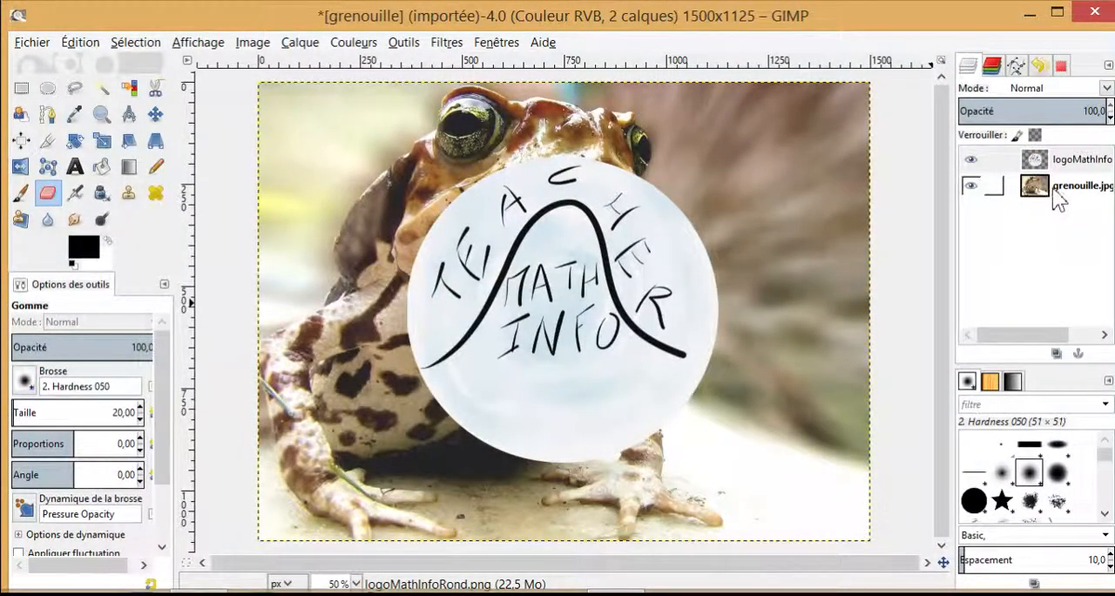
Step: Toggle the visibility of the frog layer and the logo layer off and on to check what each contains
left_click(971, 185)
left_click(970, 186)
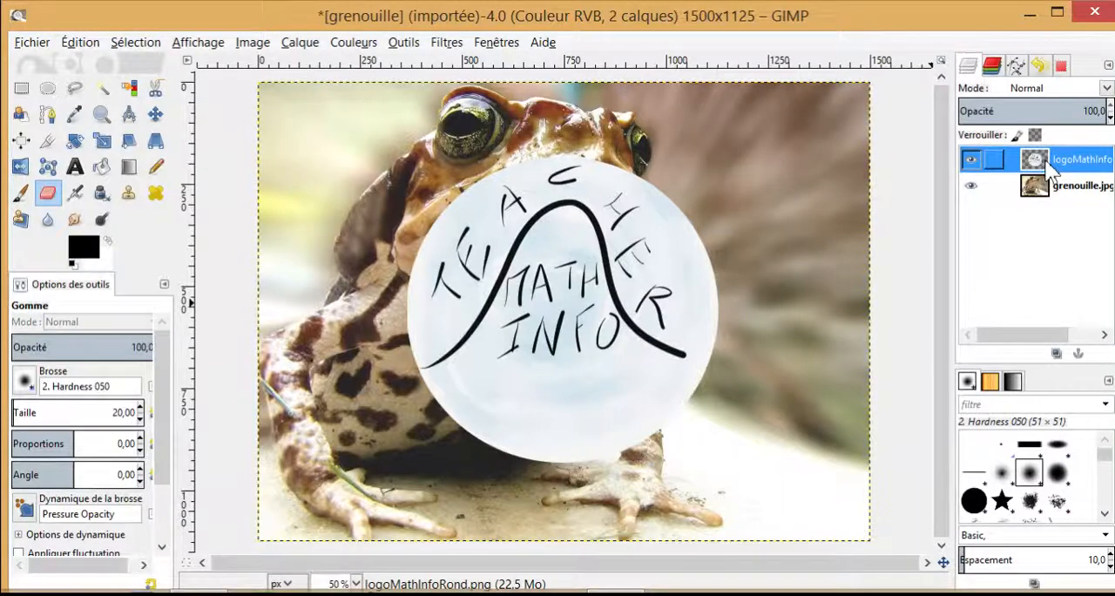
left_click(974, 163)
left_click(974, 162)
Step: Duplicate the logo layer and hide the original logo layer, keeping the copy and the frog layer visible
right_click(1046, 159)
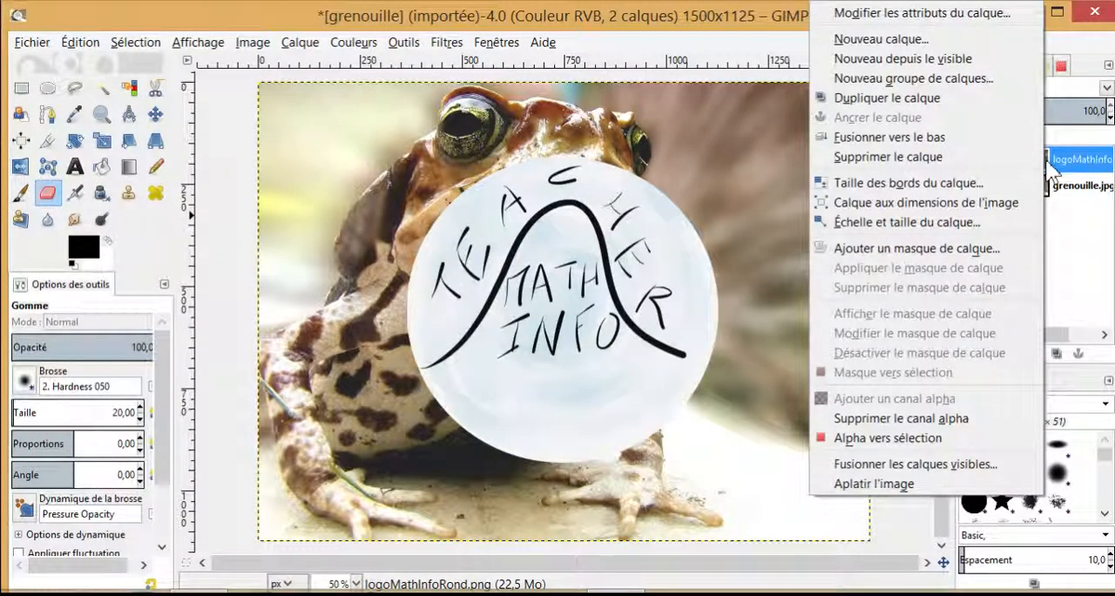
left_click(914, 98)
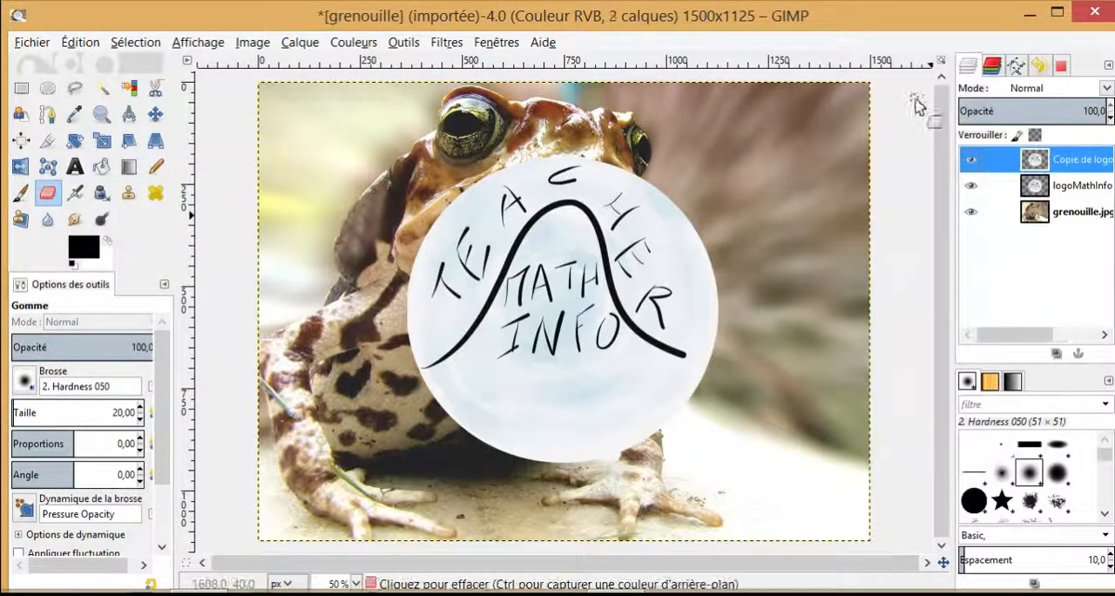
left_click(972, 185)
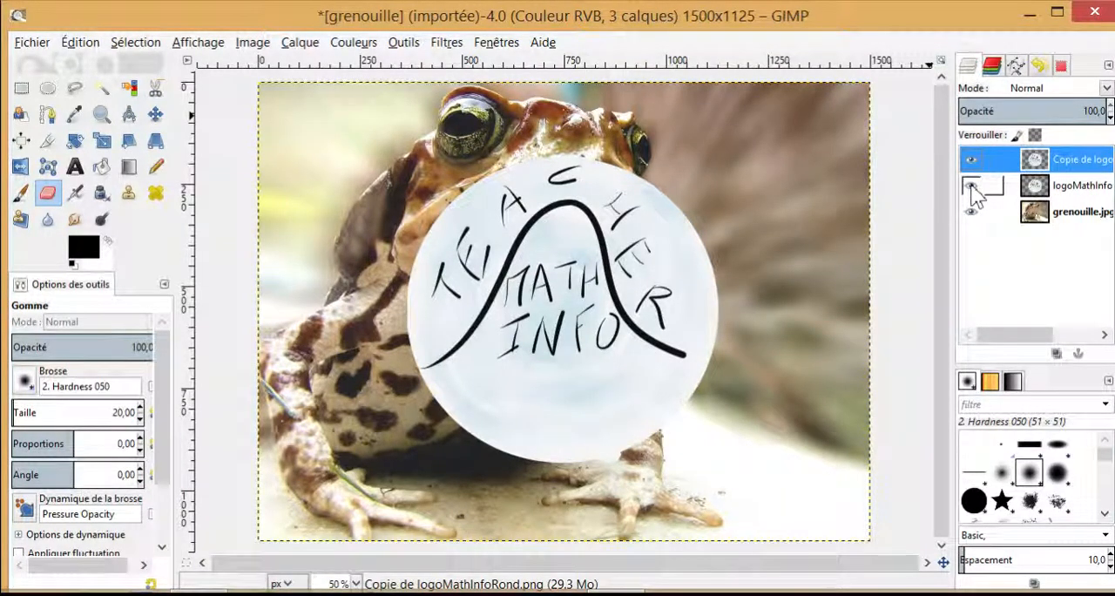
left_click(971, 185)
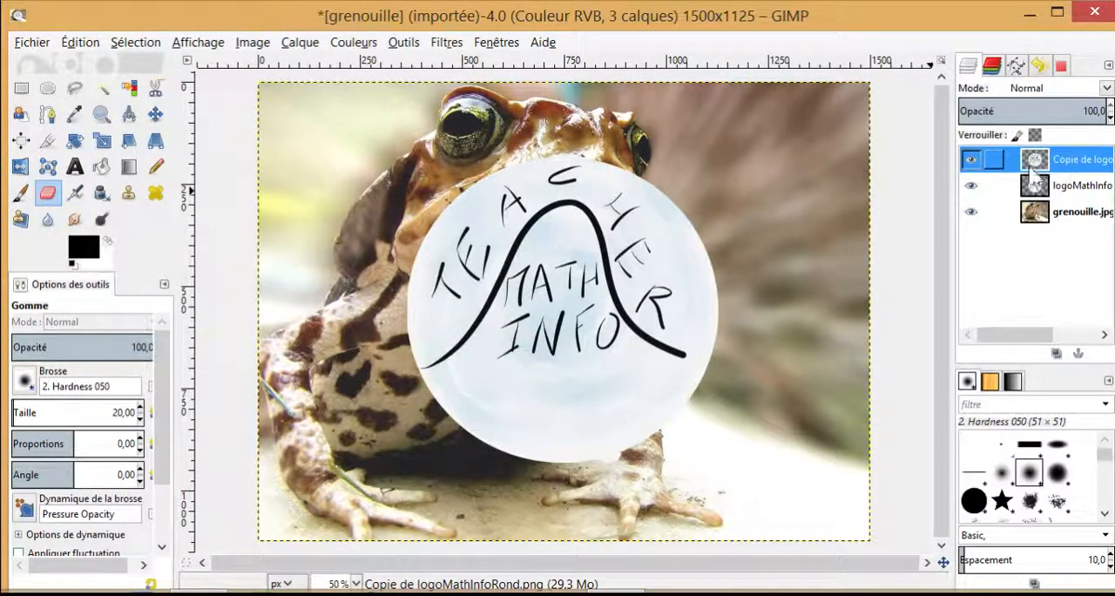
left_click(973, 213)
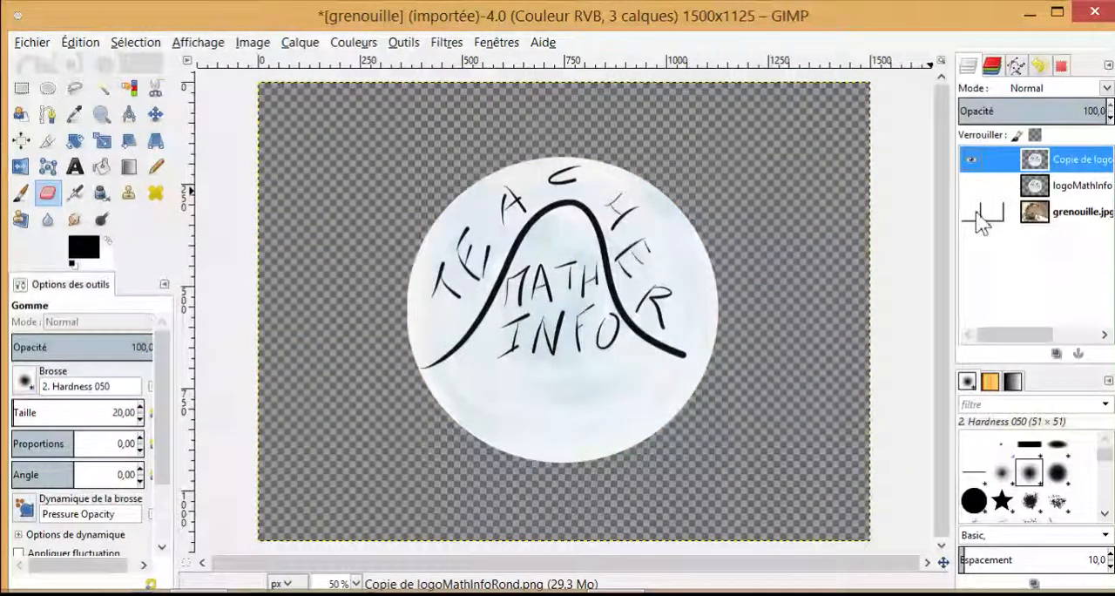
left_click(972, 212)
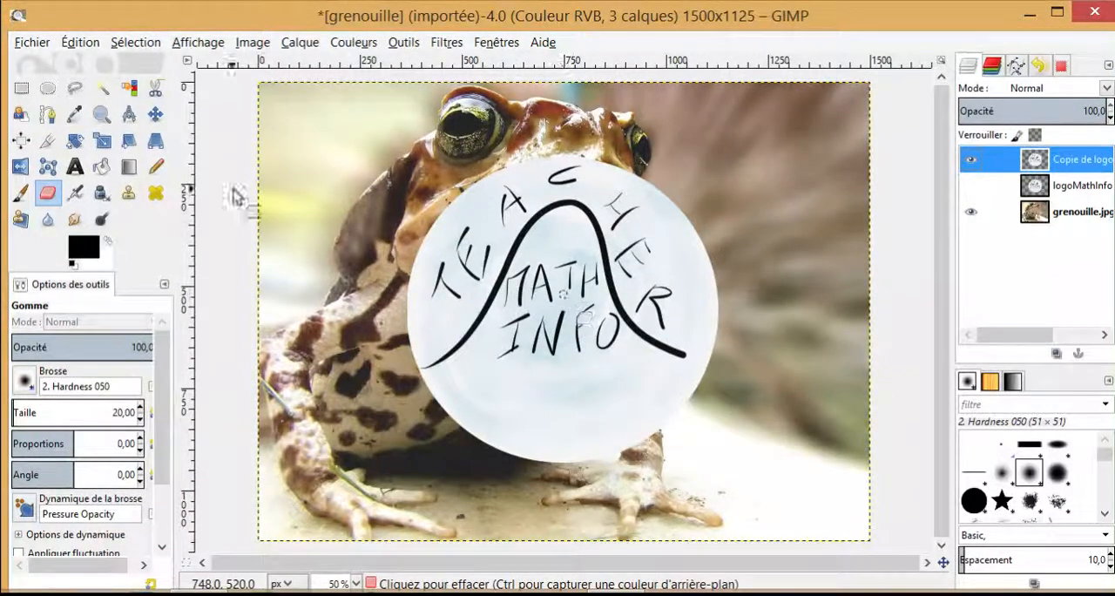
Step: Move the logo copy up and to the left over the frog, and scale it proportionally to about 572 × 429 px
left_click(155, 116)
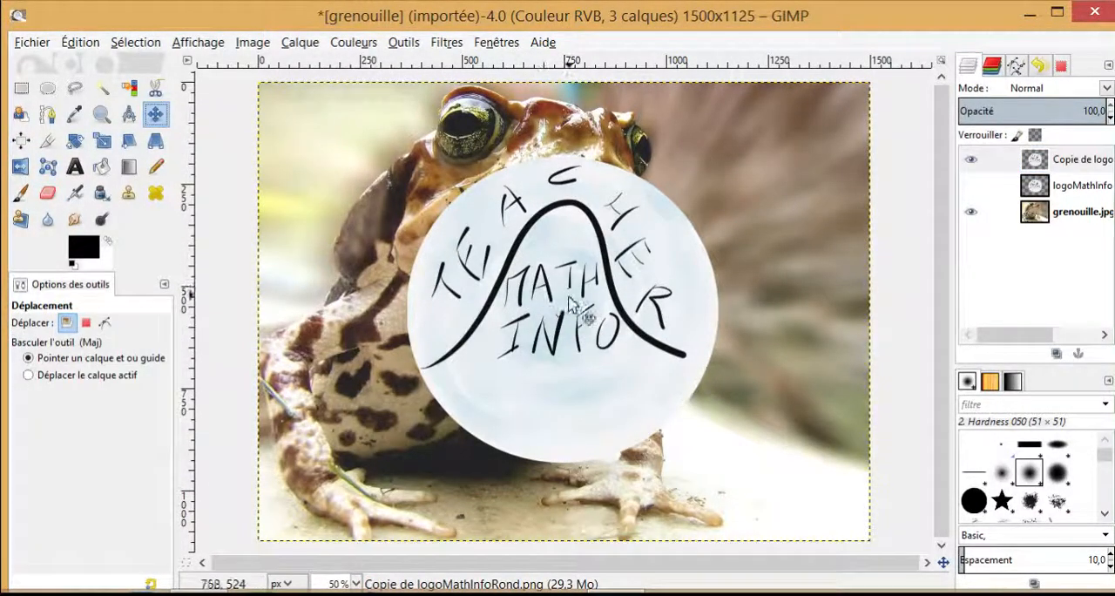
left_click_drag(592, 311, 523, 252)
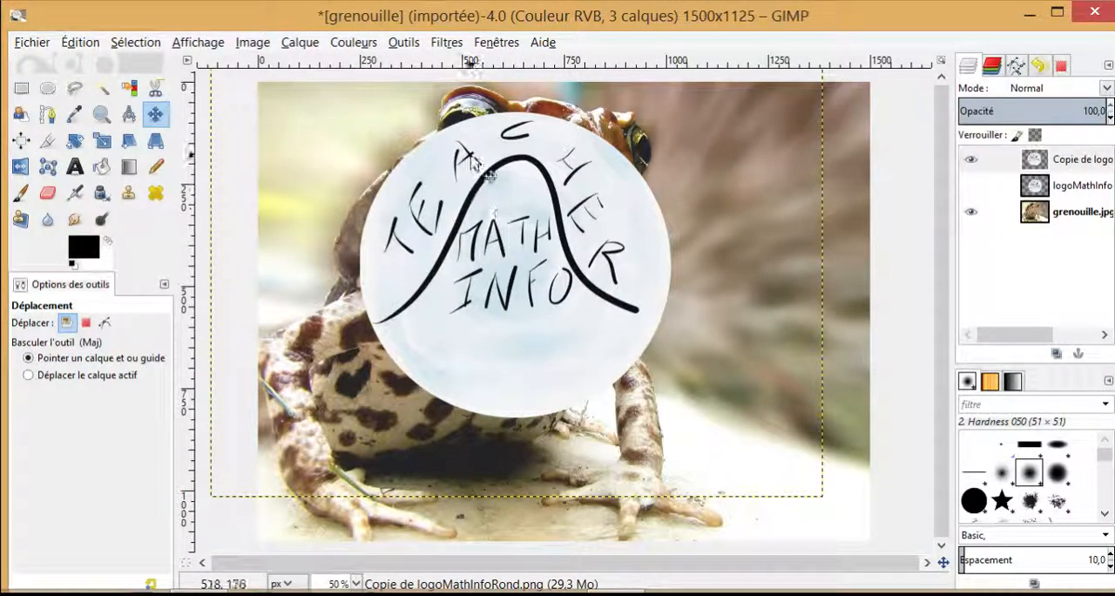
left_click(102, 144)
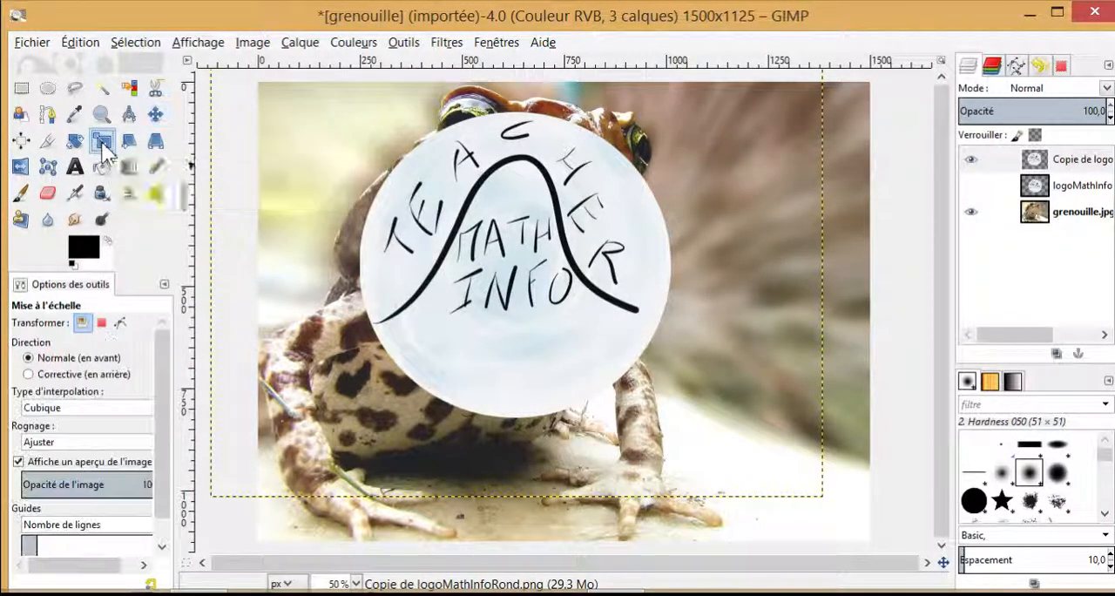
left_click(514, 254)
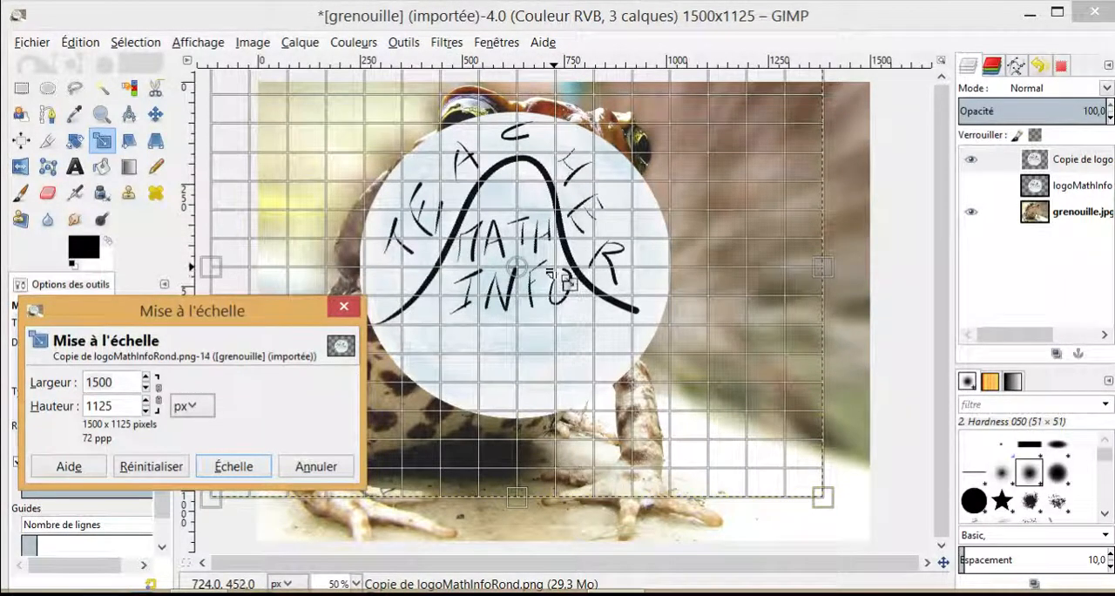
left_click(160, 395)
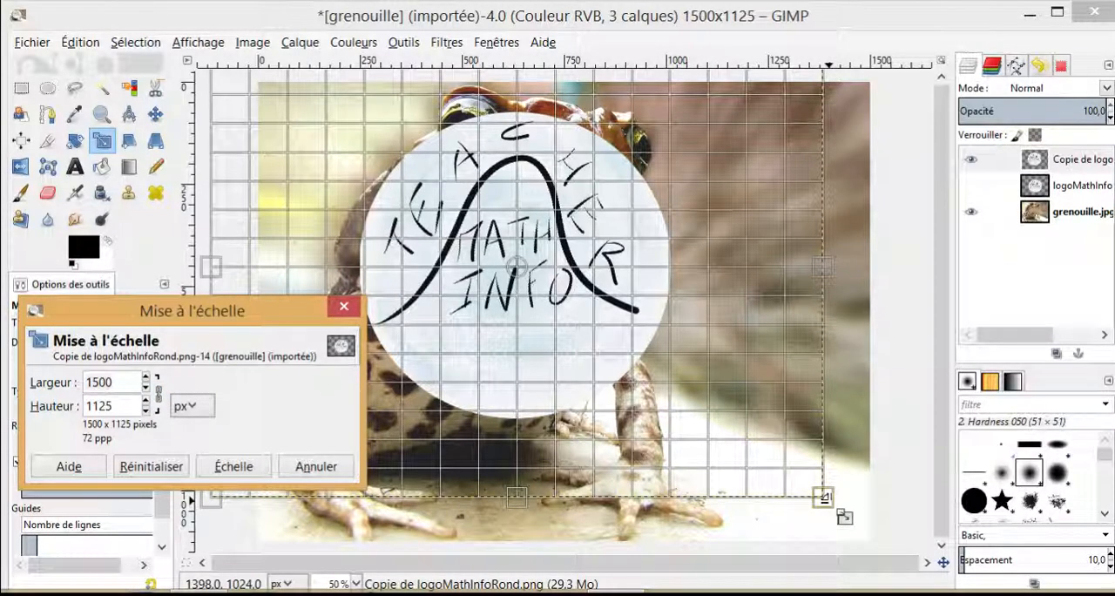
left_click_drag(824, 497, 441, 195)
left_click_drag(502, 258, 444, 230)
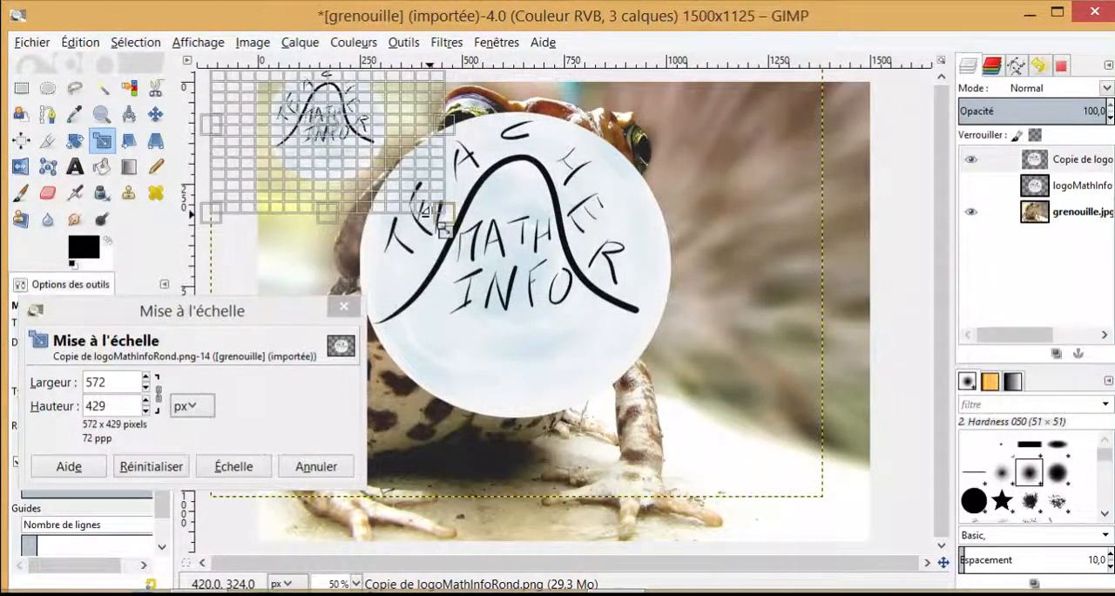
left_click(233, 467)
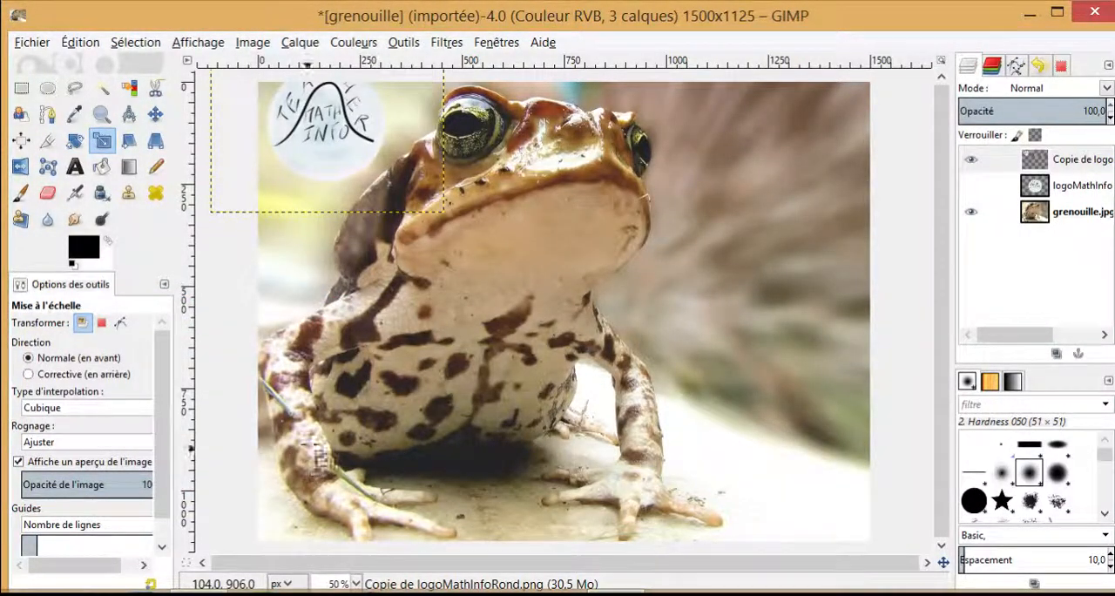
Step: Scale the logo copy down to about 367 × 275 px and position it over the frog's large eye on the image's left
left_click(341, 133)
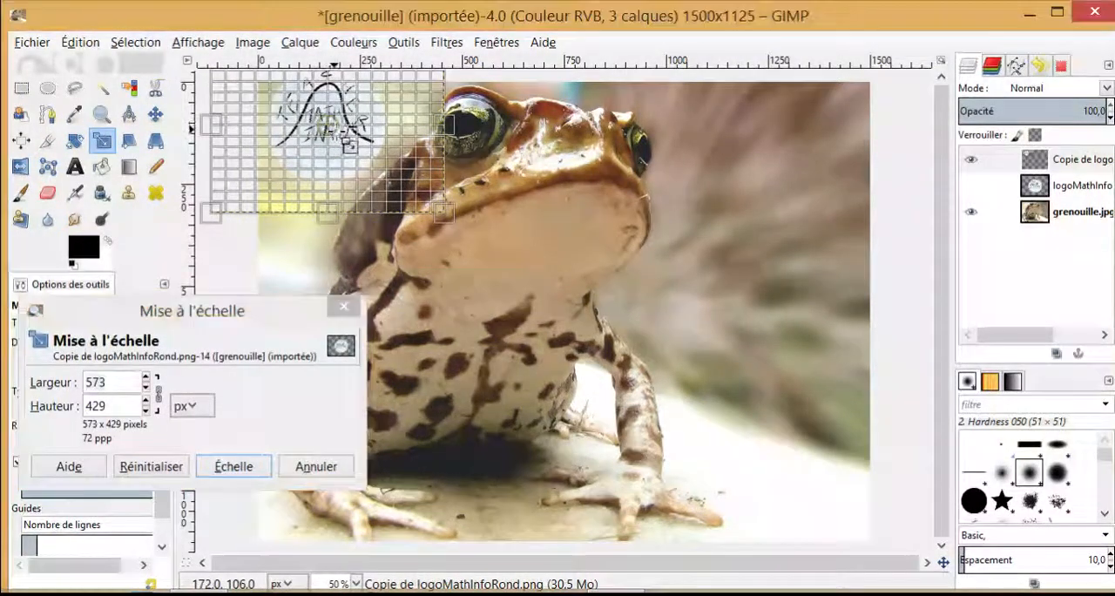
left_click_drag(332, 129, 475, 155)
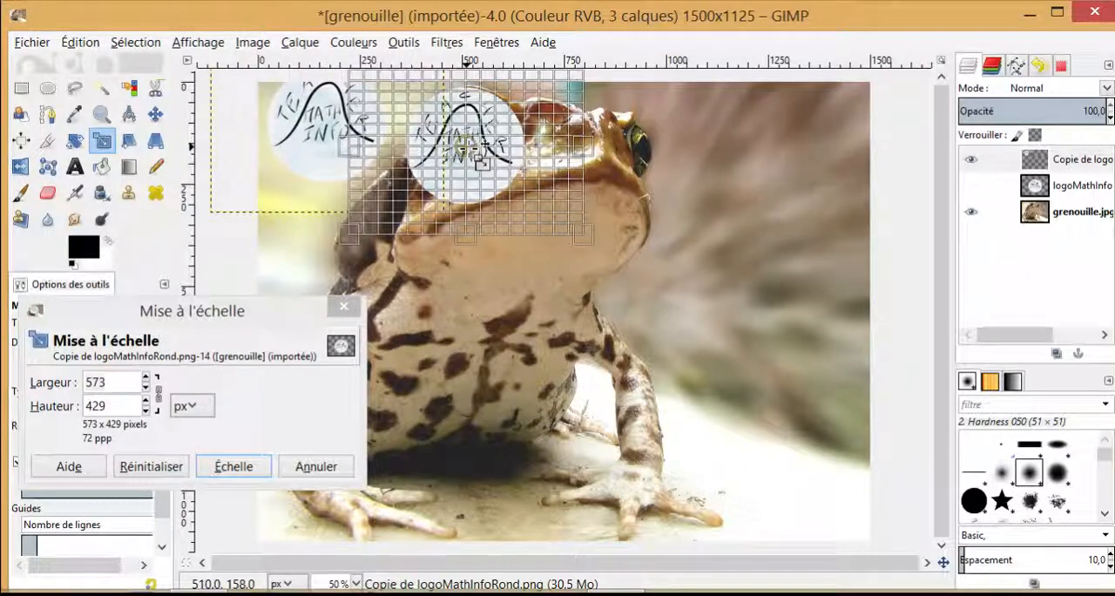
left_click_drag(596, 241, 536, 207)
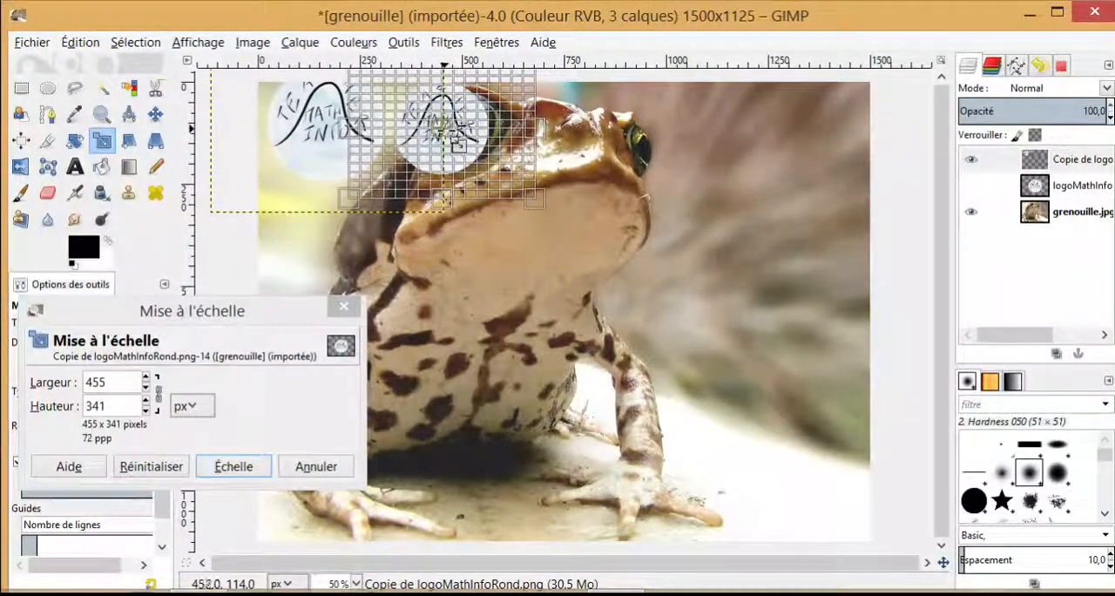
left_click_drag(488, 131, 492, 130)
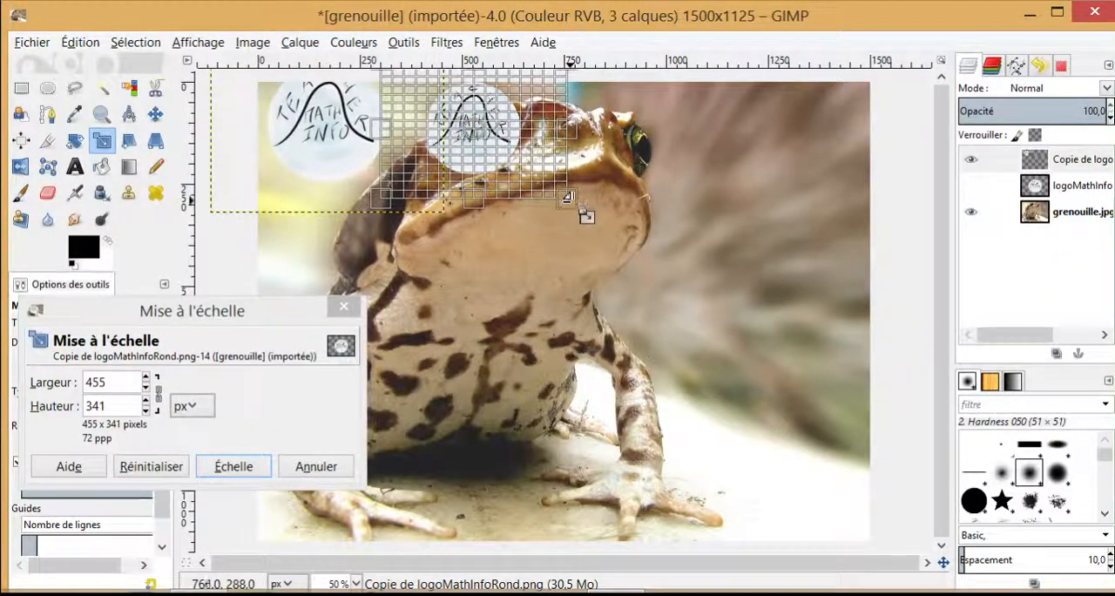
left_click_drag(579, 216, 558, 195)
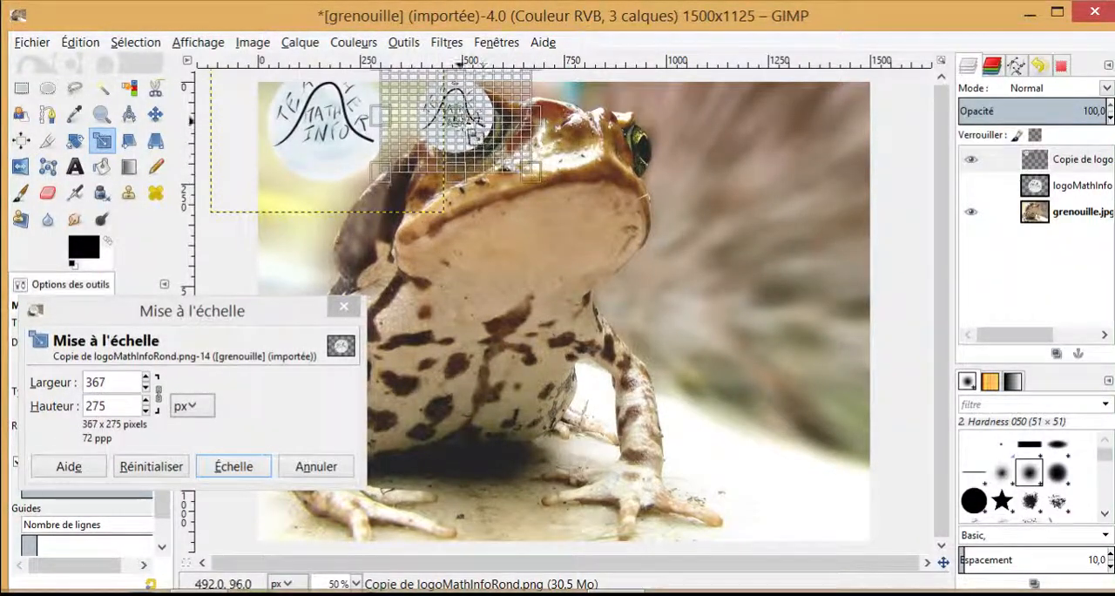
left_click_drag(466, 121, 491, 129)
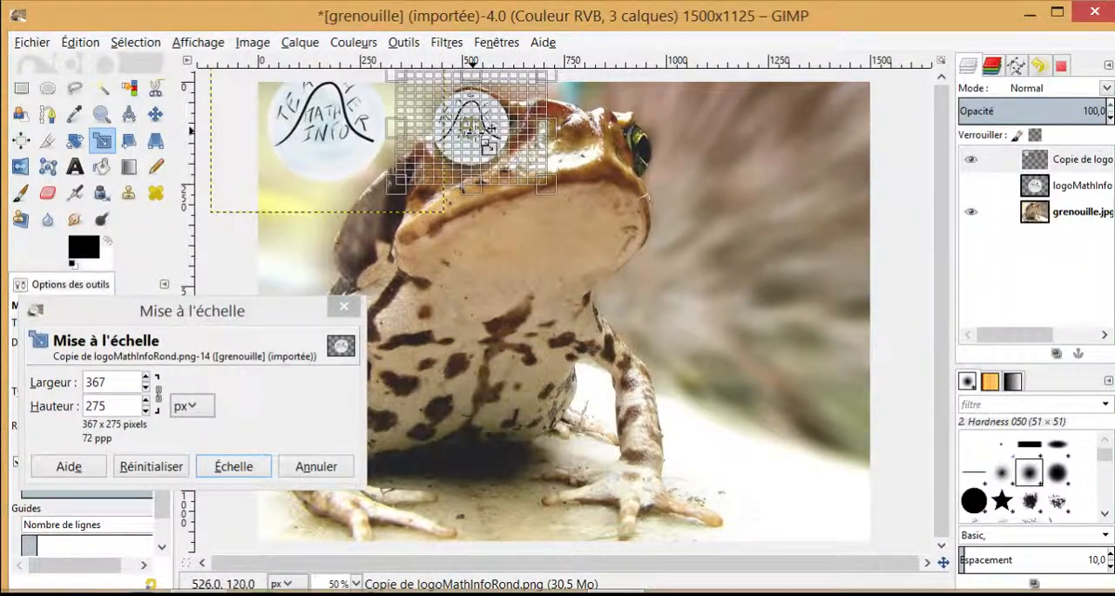
left_click(243, 466)
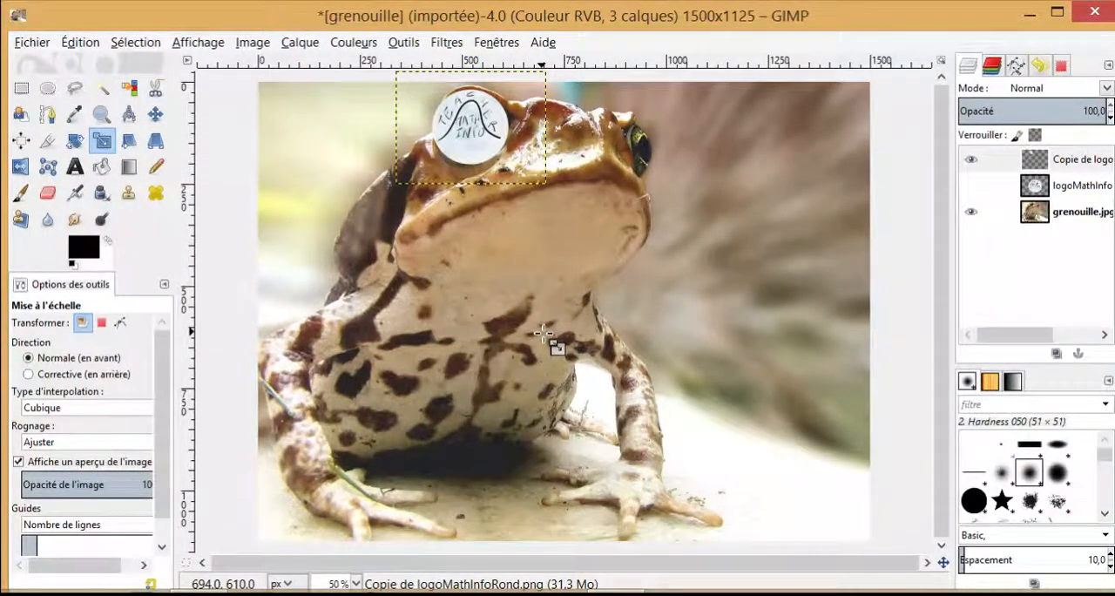
Step: Lower the logo copy's opacity to about 58.2 so the frog's eye shows through it
scroll(543, 333, "up", 3)
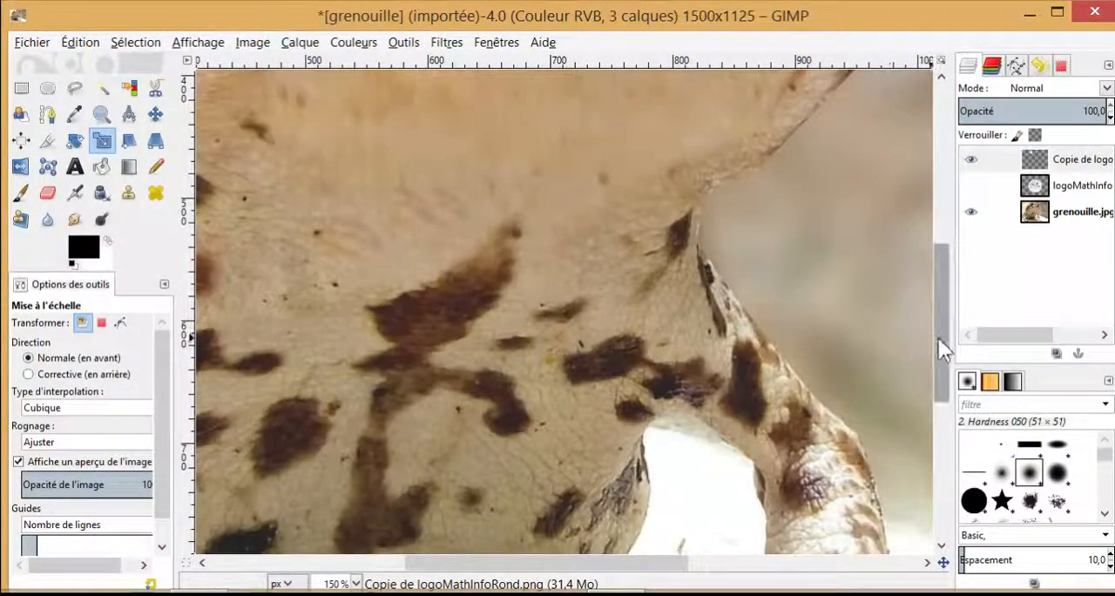
left_click_drag(939, 339, 931, 155)
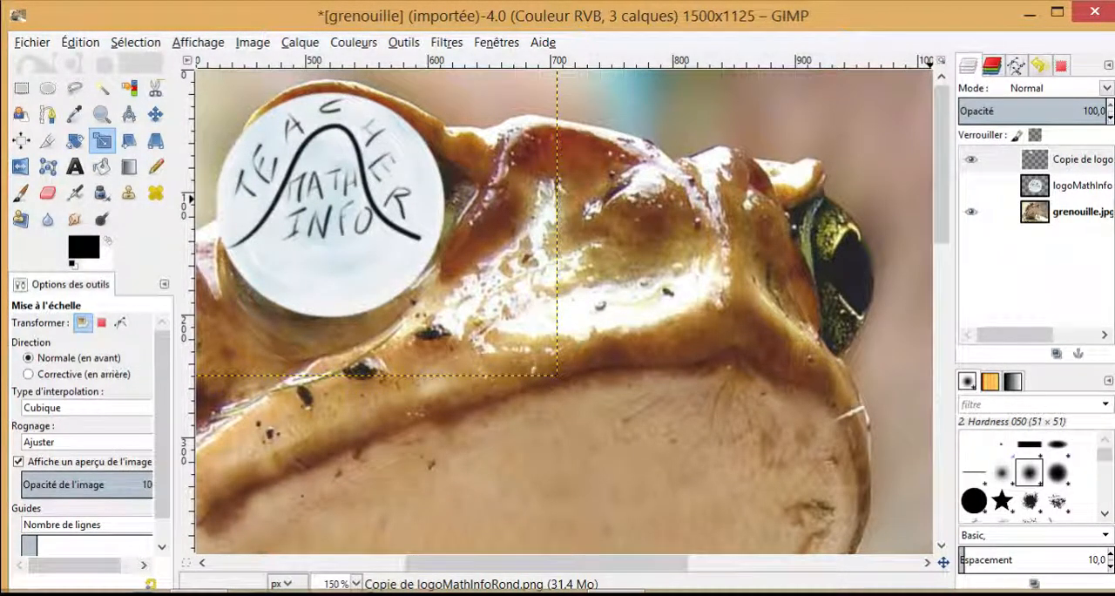
left_click_drag(1102, 110, 1044, 111)
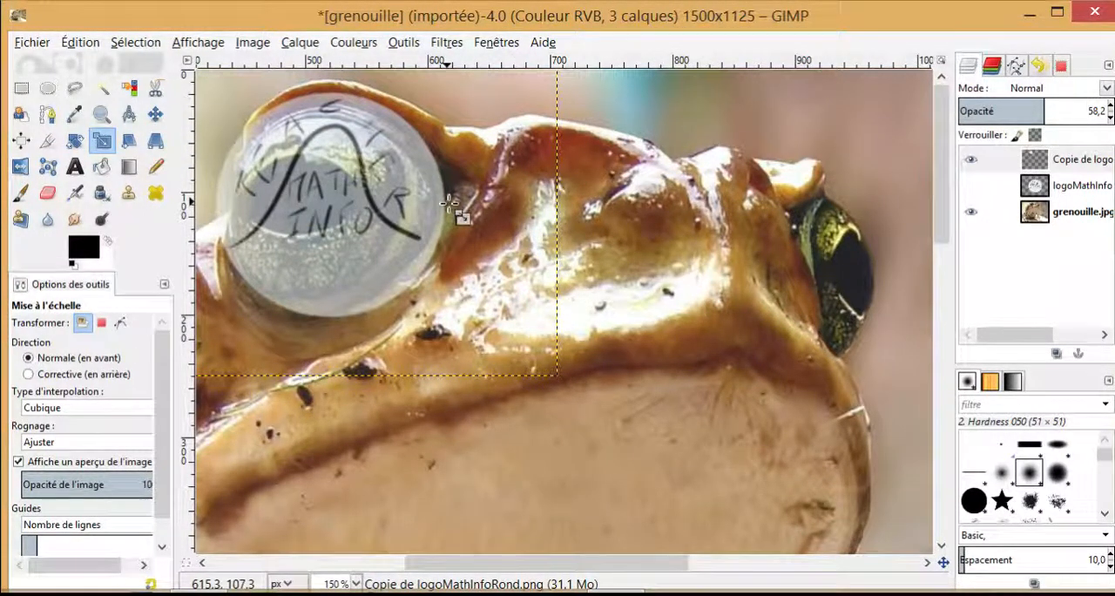
Step: Scale the logo copy down to 335 × 251 px and recentre it over the frog's large eye
left_click(320, 206)
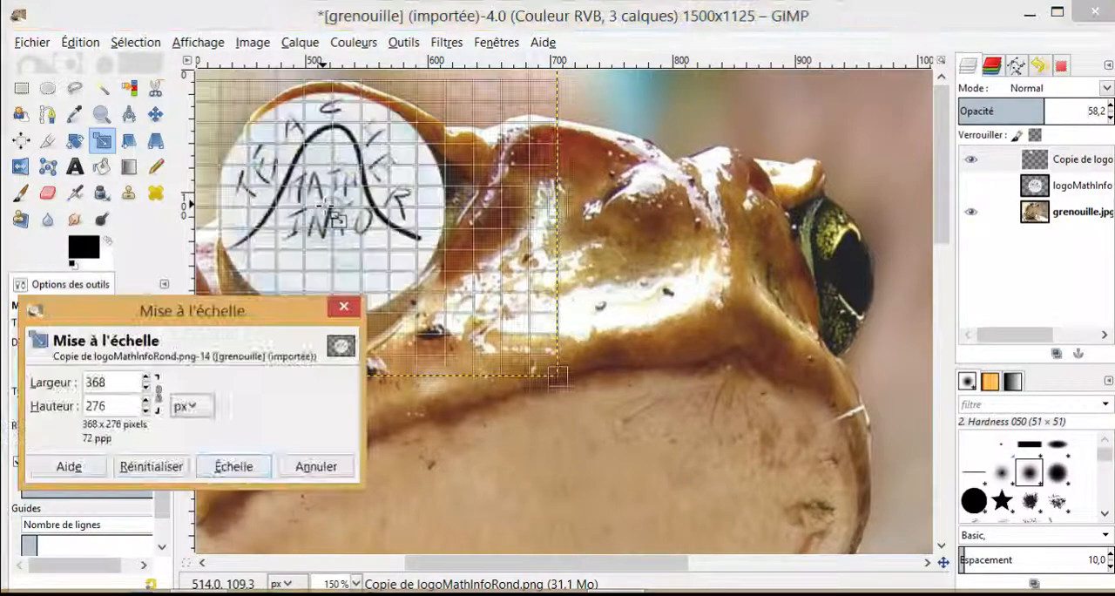
left_click_drag(332, 206, 335, 215)
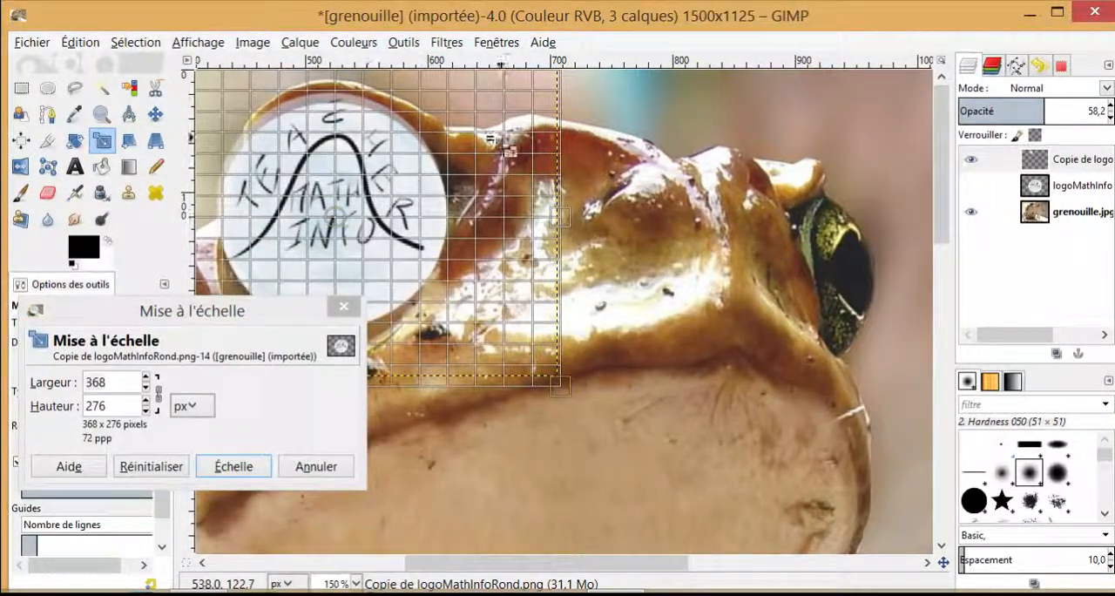
left_click_drag(562, 381, 533, 371)
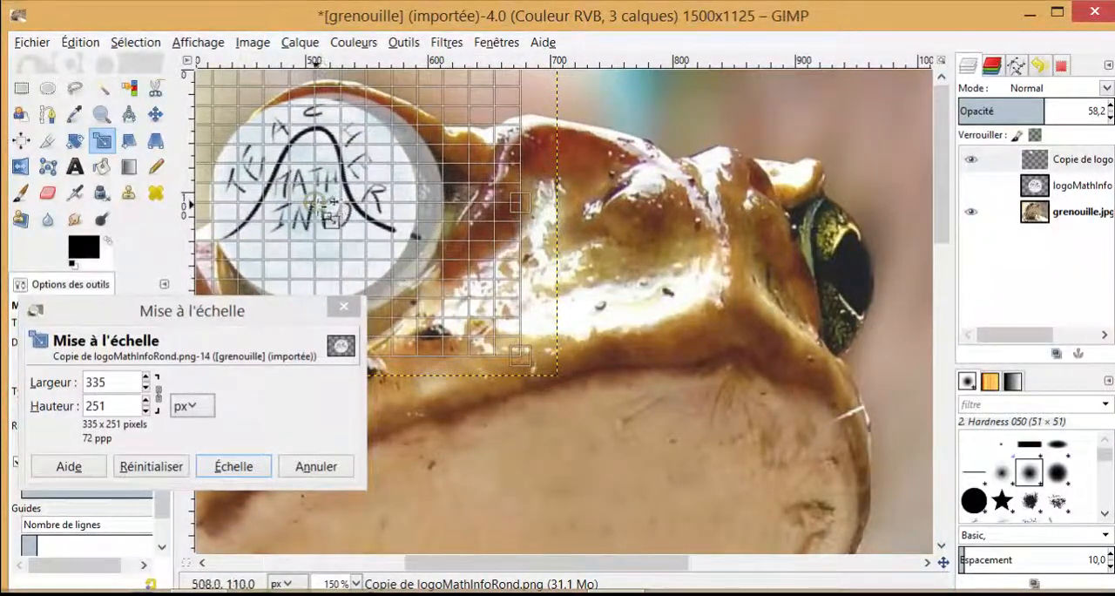
left_click_drag(333, 203, 356, 203)
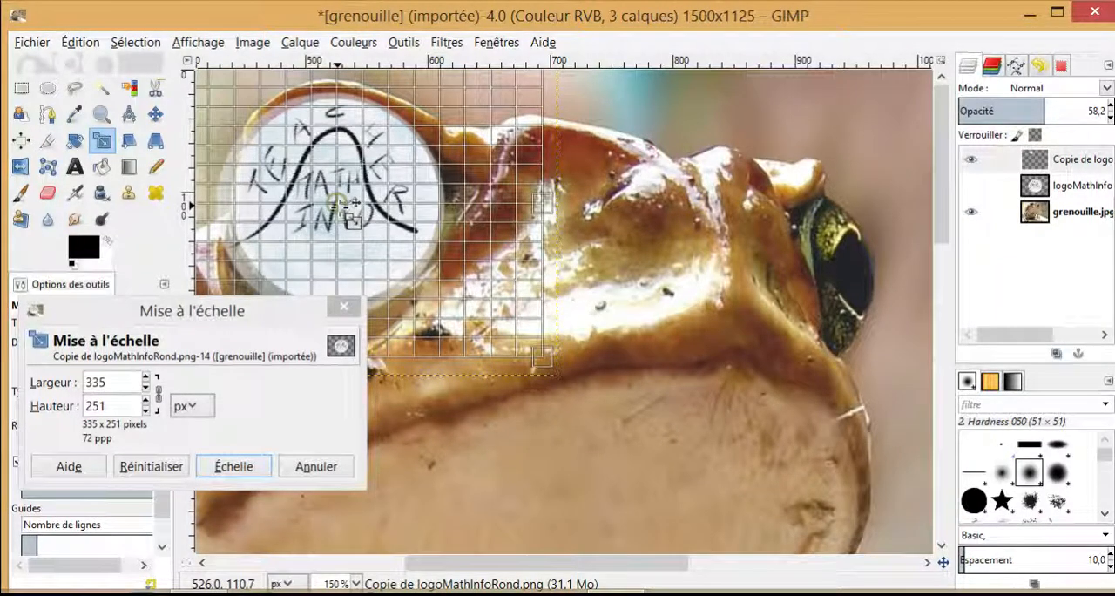
left_click(241, 465)
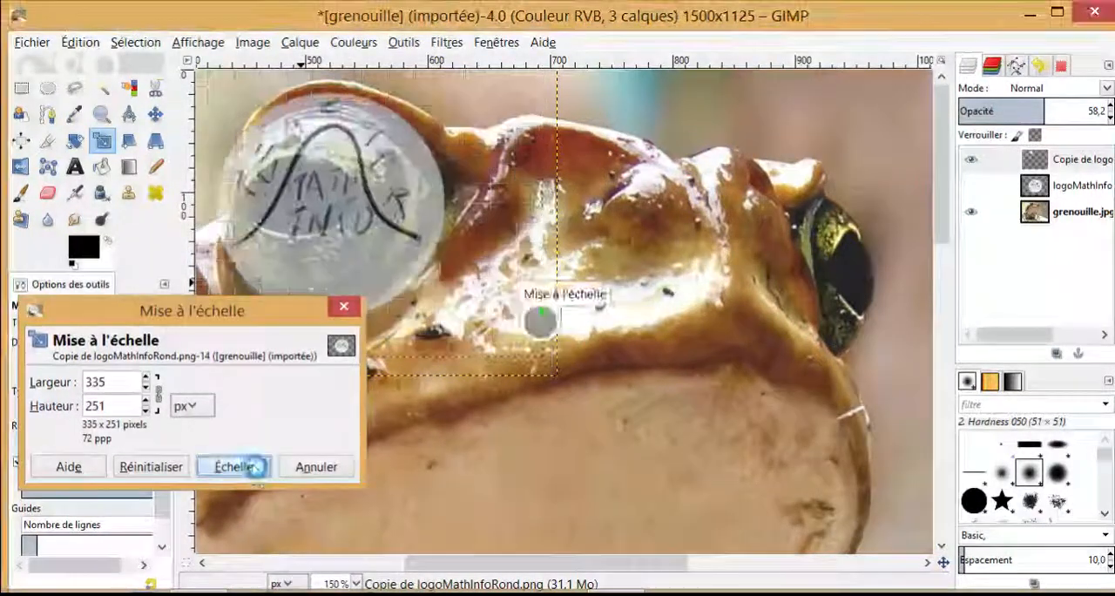
Step: Shift the logo copy slightly down and to the left so it sits centred on the large eye
left_click(349, 202)
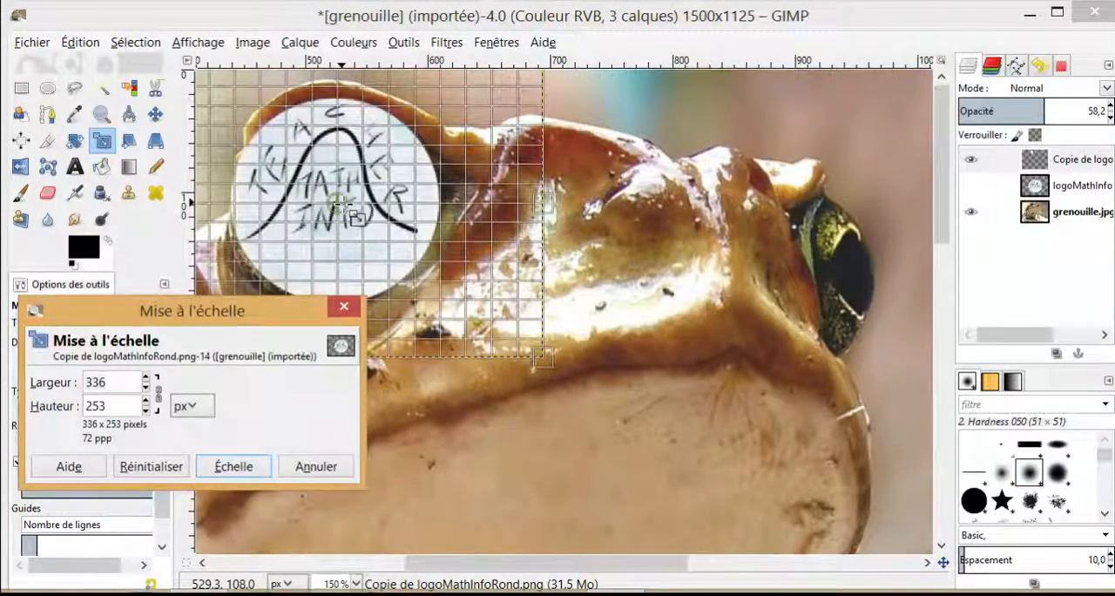
left_click_drag(358, 219, 350, 223)
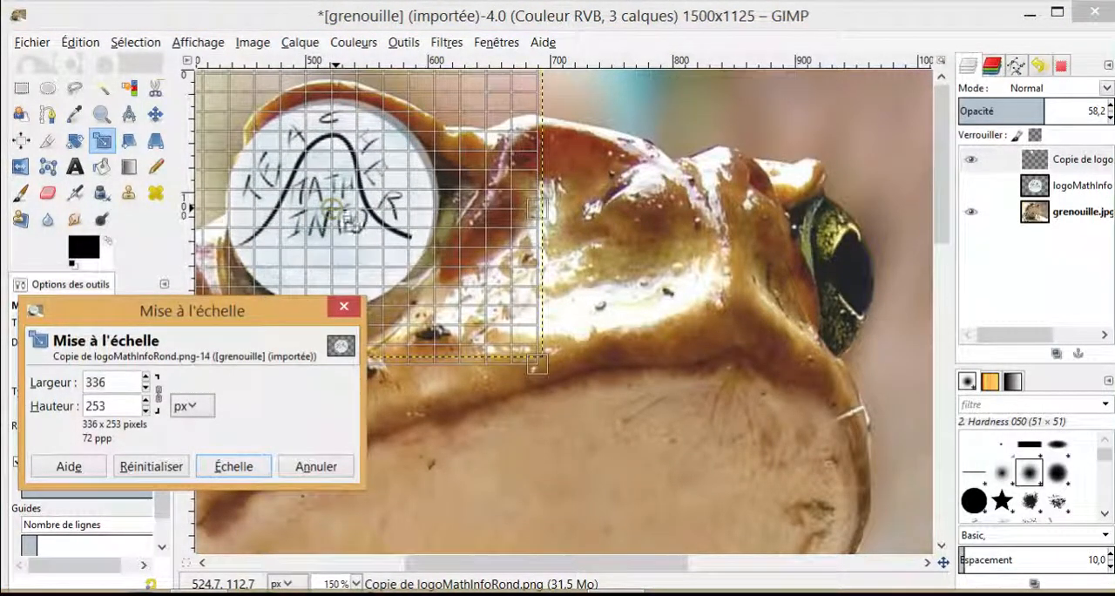
left_click(259, 467)
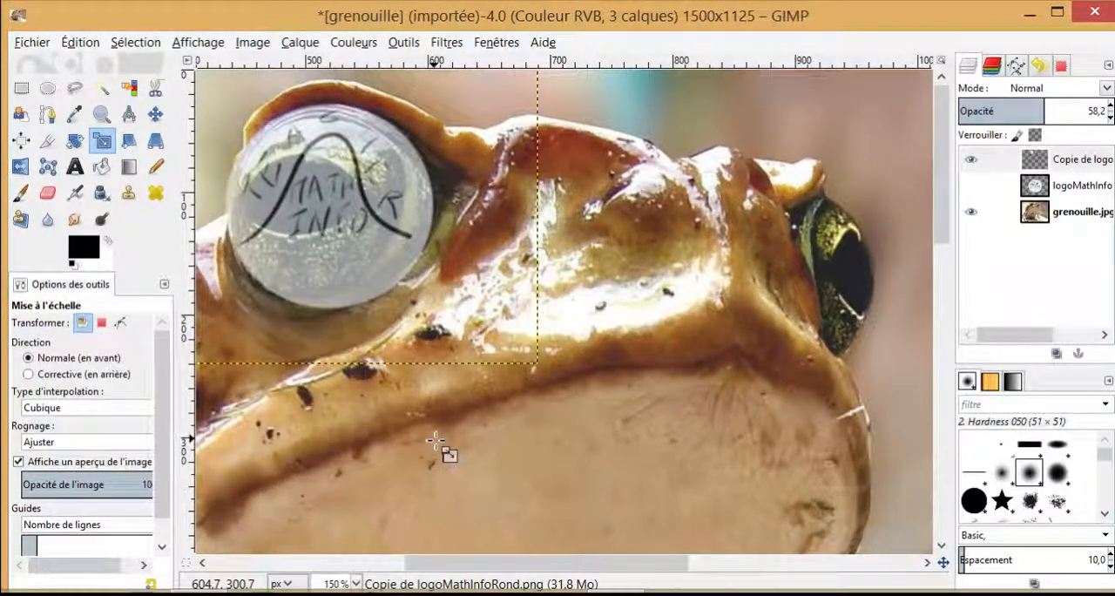
Step: Erase the middle of the semi-transparent logo copy where it covers the dark pupil of the frog's large eye
scroll(540, 423, "up", 1)
scroll(535, 419, "down", 1)
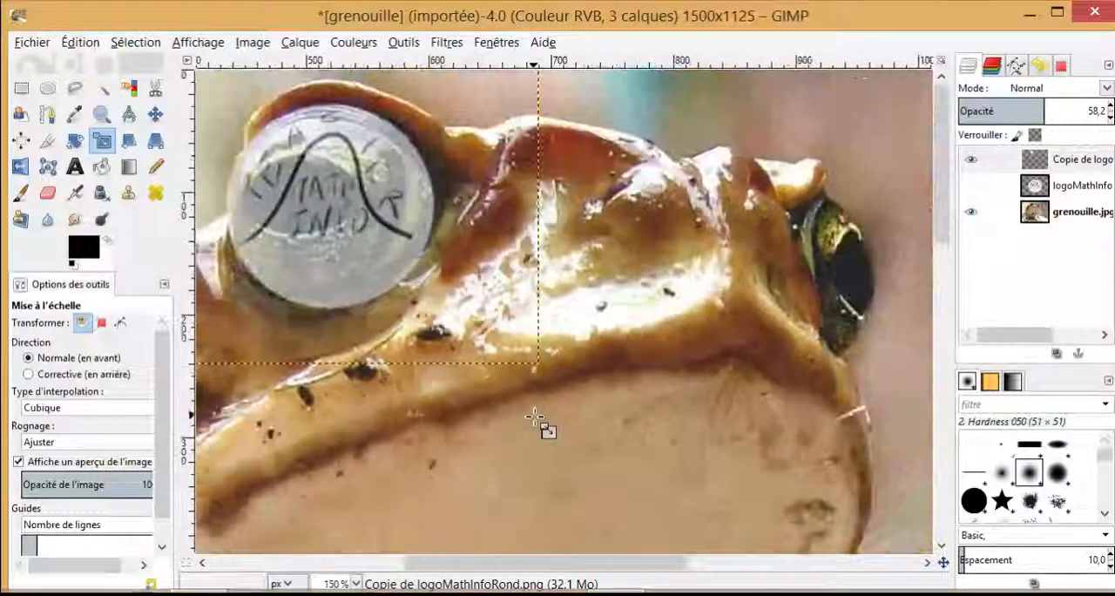
scroll(535, 420, "down", 2)
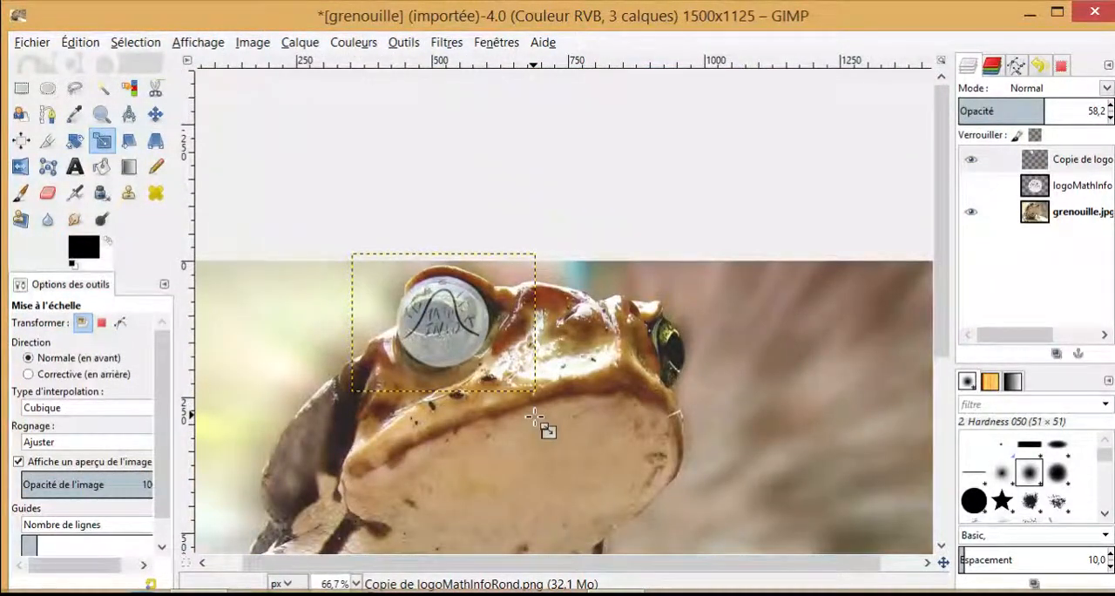
scroll(535, 419, "up", 1)
scroll(535, 419, "up", 1)
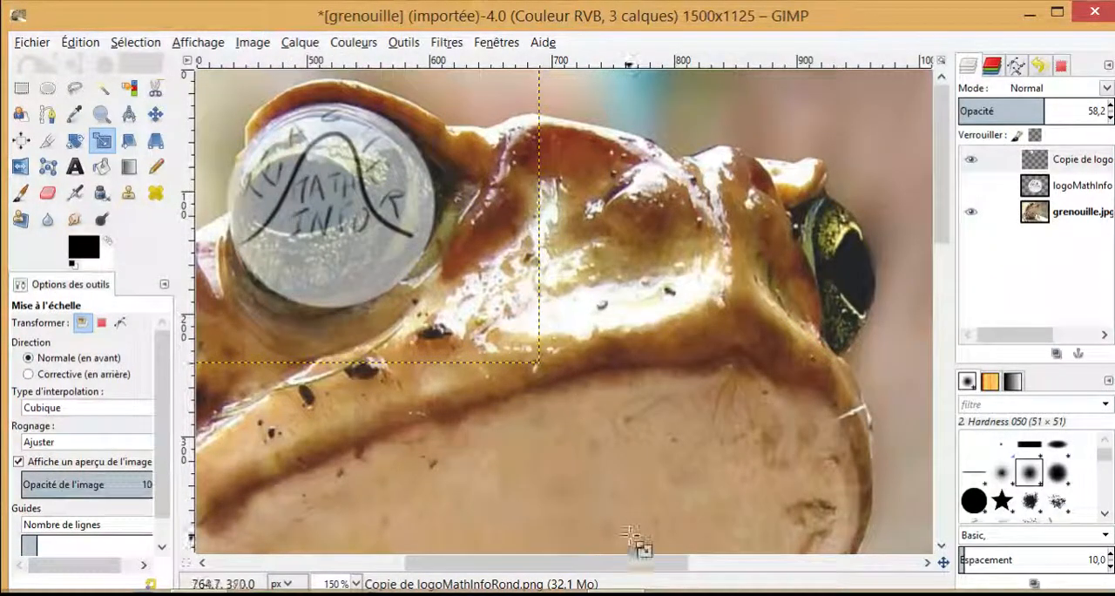
left_click_drag(637, 562, 574, 538)
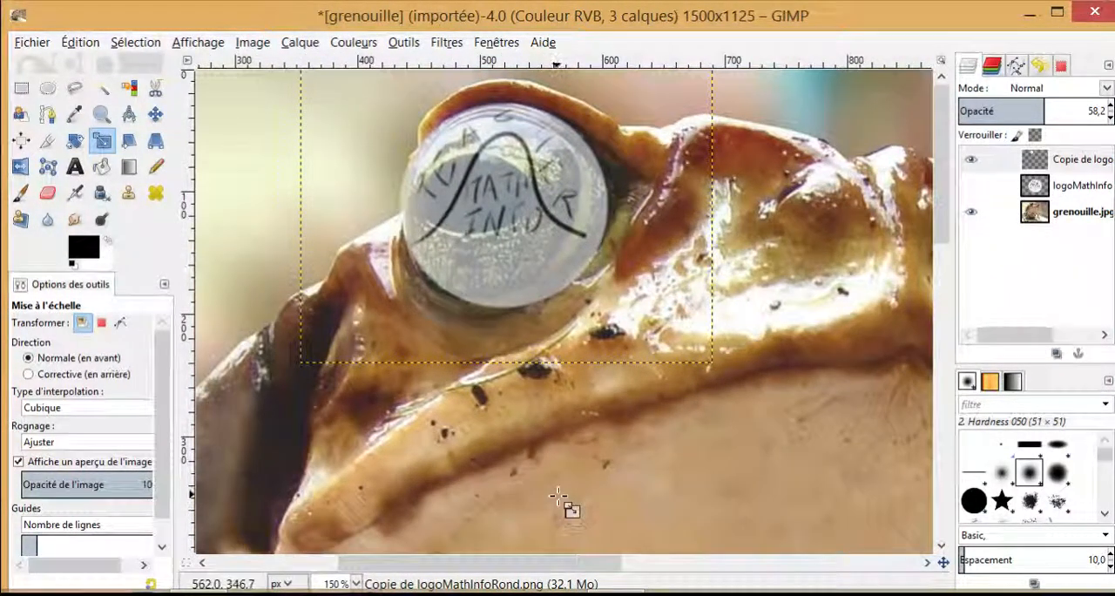
scroll(567, 505, "up", 2)
scroll(580, 510, "down", 1)
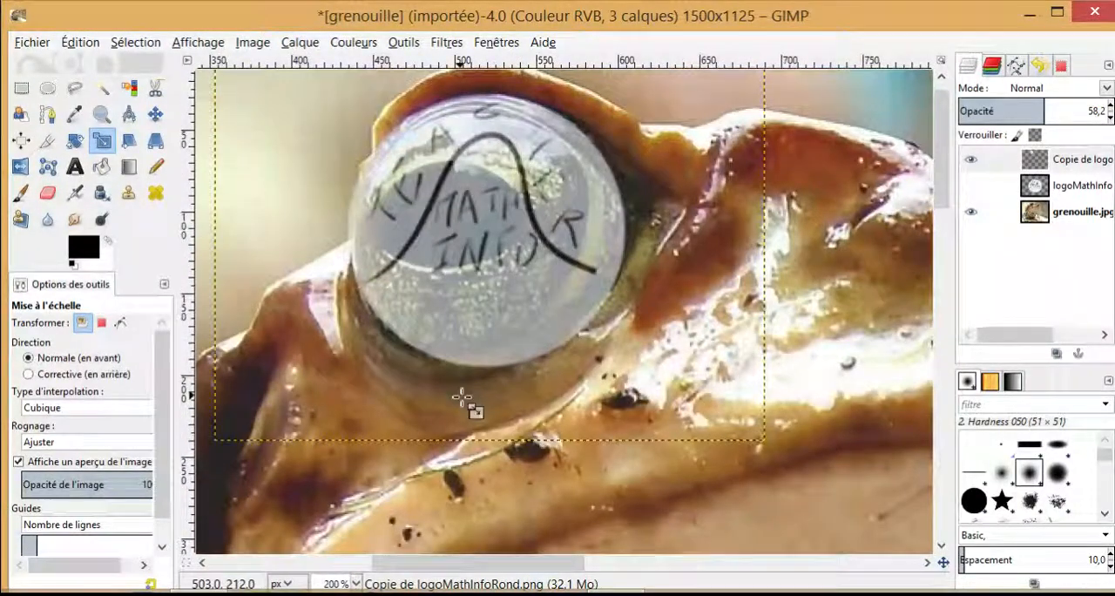
left_click(49, 194)
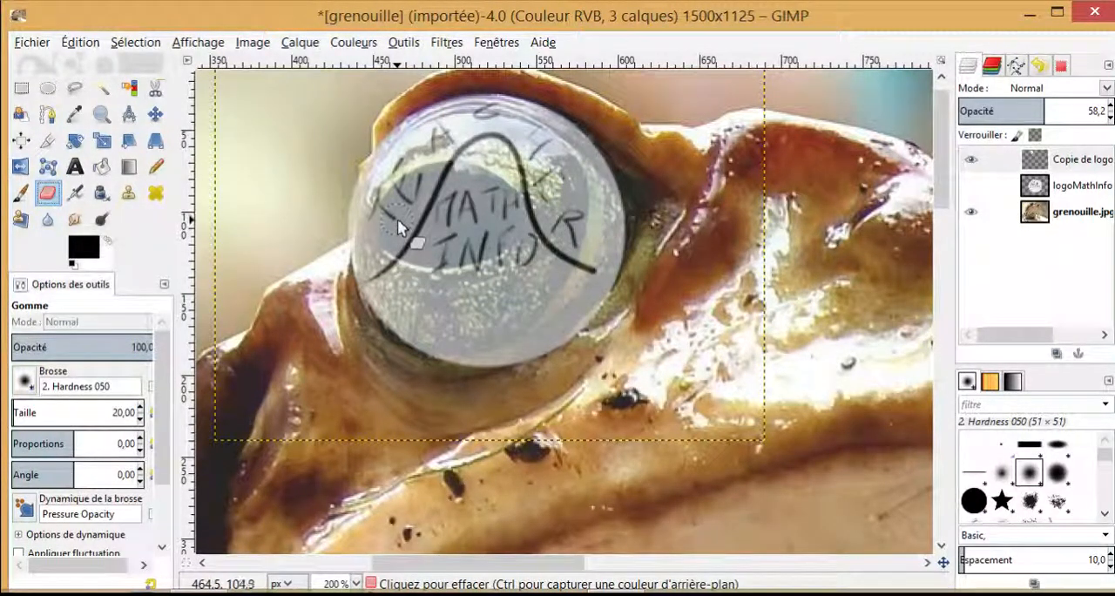
mouse_move(397, 218)
left_mouse_down()
mouse_move(452, 182)
mouse_move(489, 191)
mouse_move(426, 206)
mouse_move(456, 204)
mouse_move(445, 212)
mouse_move(453, 228)
mouse_move(465, 217)
mouse_move(406, 229)
mouse_move(434, 240)
mouse_move(401, 237)
mouse_move(429, 253)
mouse_move(491, 251)
mouse_move(520, 235)
left_mouse_up()
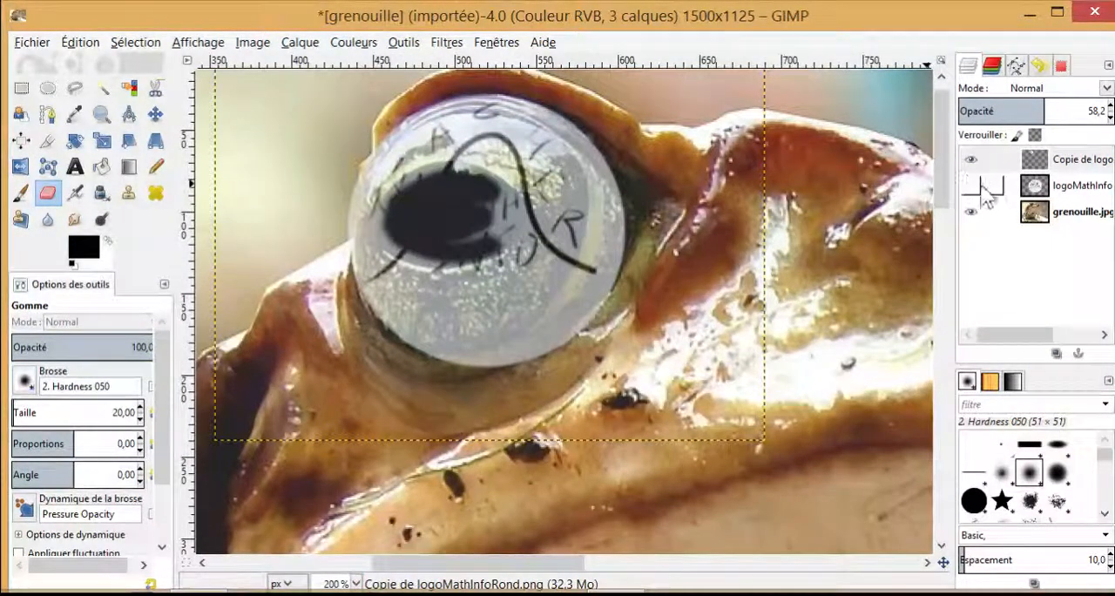
Step: Check the erased hole with the frog layer briefly hidden, and erase the logo remnants still covering the pupil up to its edge
left_click(971, 211)
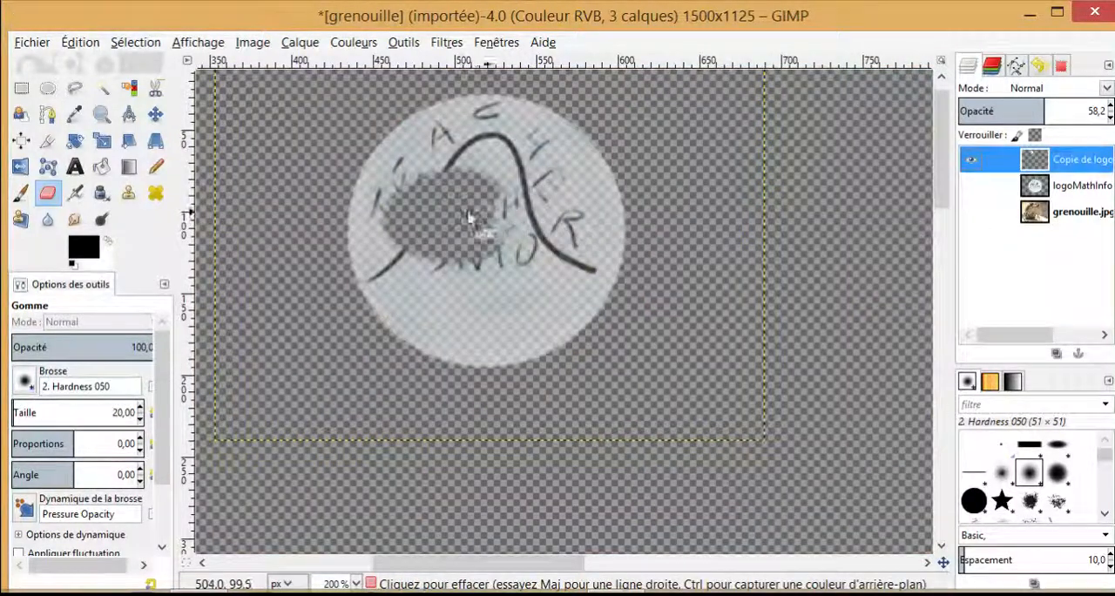
left_click(970, 211)
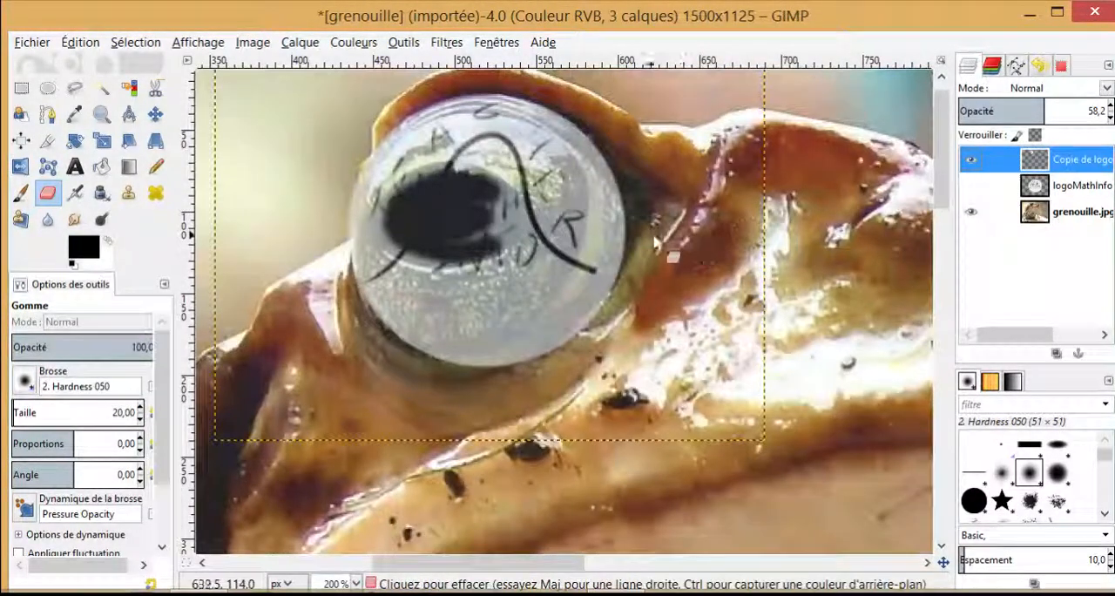
mouse_move(460, 238)
left_mouse_down()
mouse_move(491, 234)
mouse_move(426, 245)
mouse_move(383, 214)
mouse_move(403, 190)
mouse_move(474, 177)
left_mouse_up()
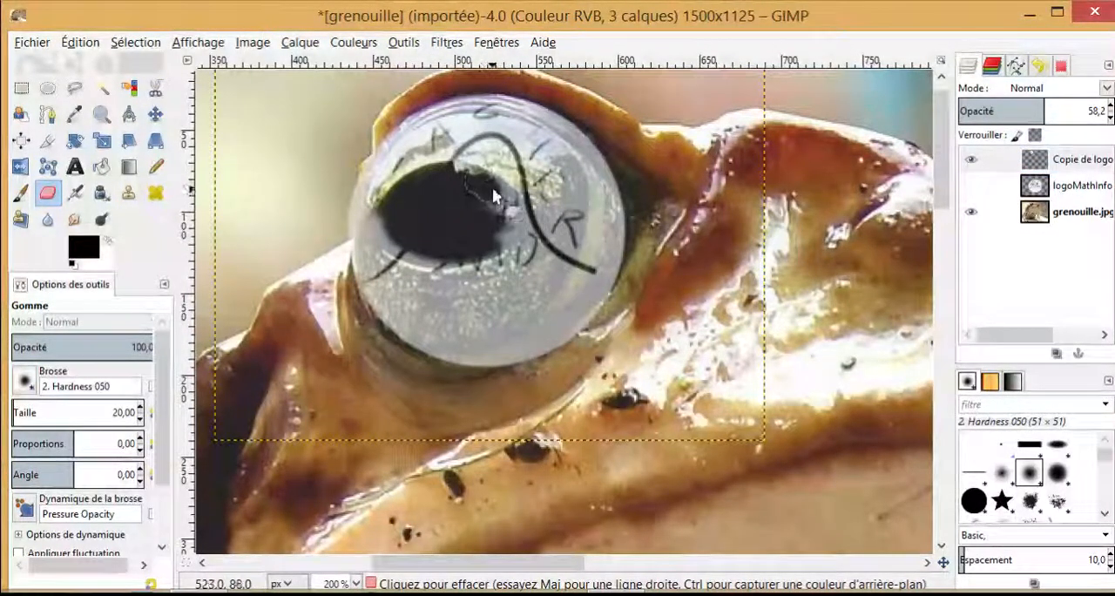
left_click_drag(518, 219, 440, 217)
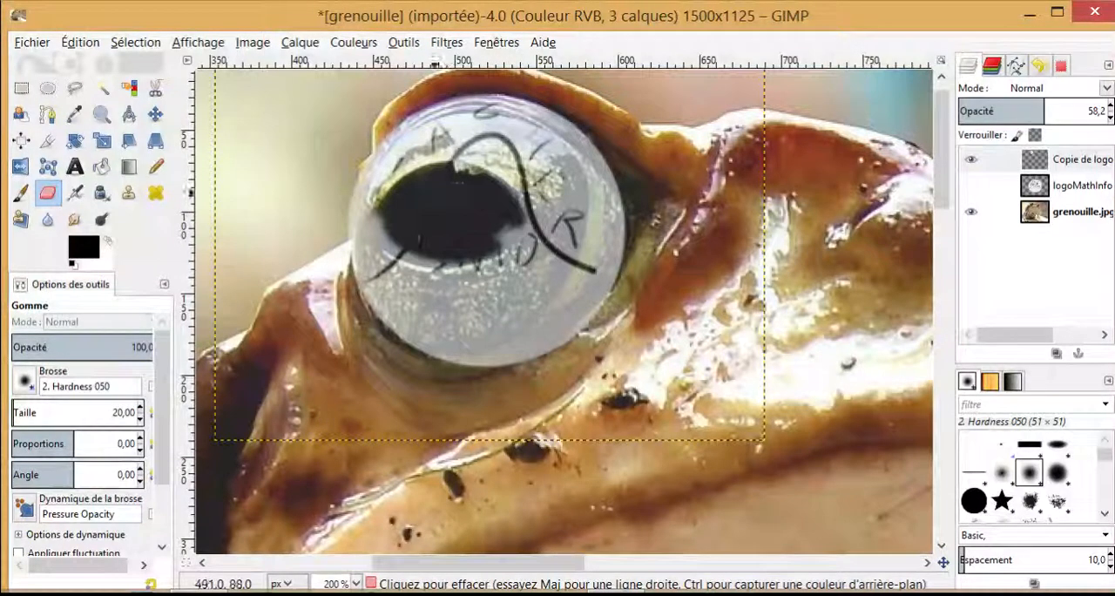
mouse_move(393, 243)
left_mouse_down()
mouse_move(444, 263)
mouse_move(505, 244)
mouse_move(514, 229)
left_mouse_up()
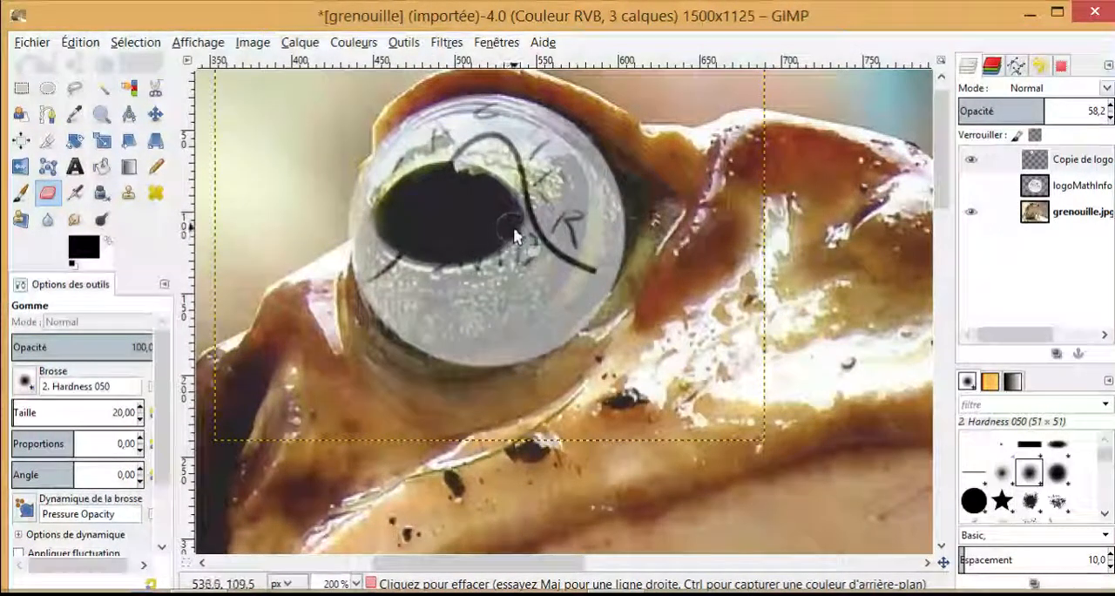
Step: Examine the erased logo copy over the large eye, both close up and within the whole frog picture
scroll(682, 295, "down", 2, "ctrl")
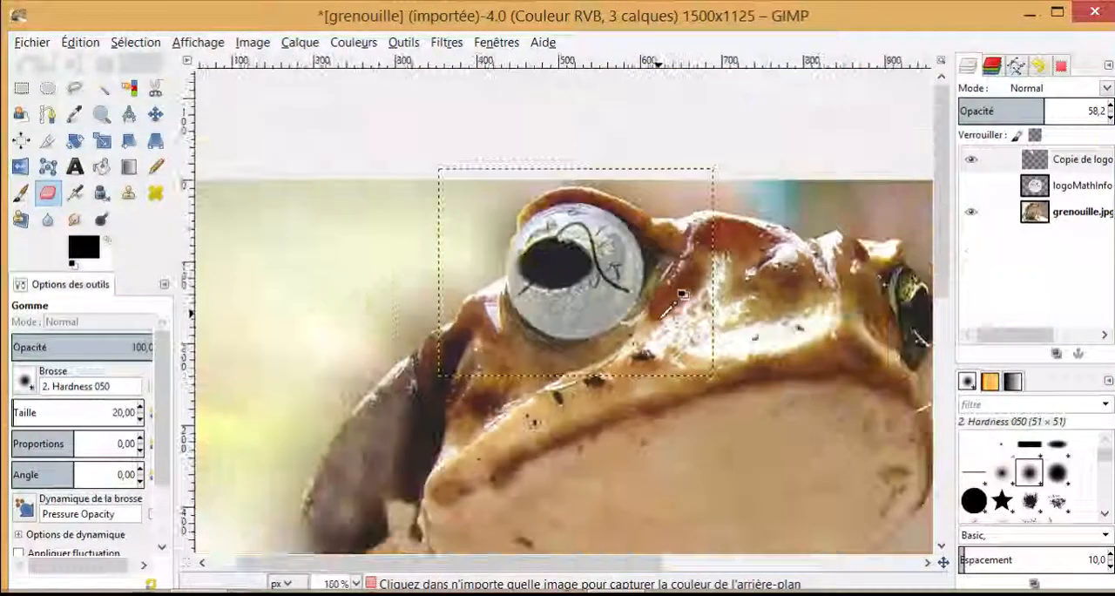
scroll(682, 294, "down", 1, "ctrl")
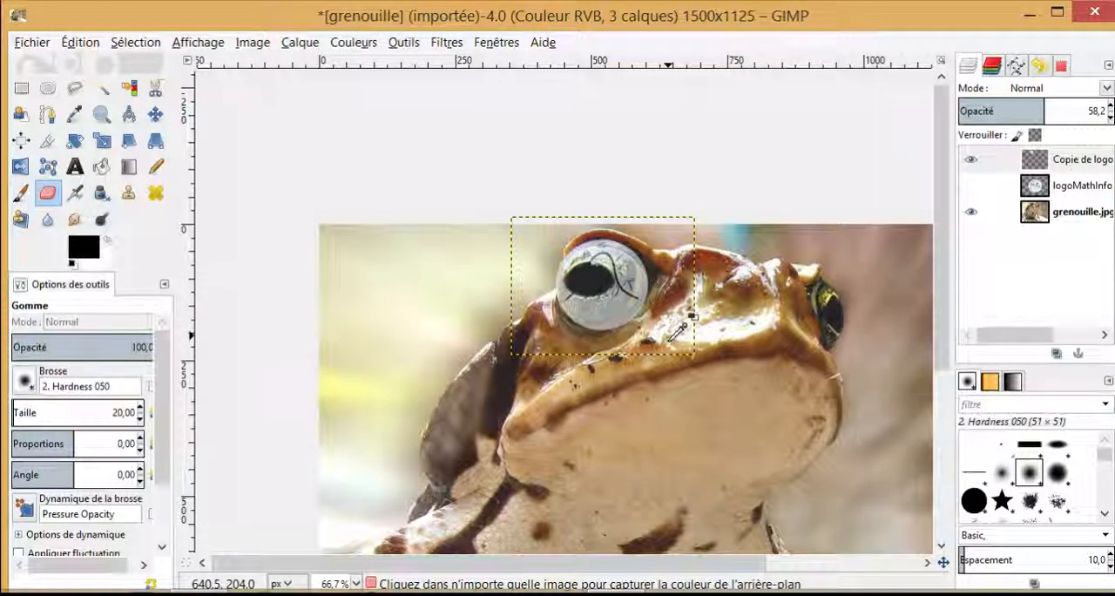
scroll(673, 338, "up", 2, "ctrl")
scroll(672, 336, "up", 1, "ctrl")
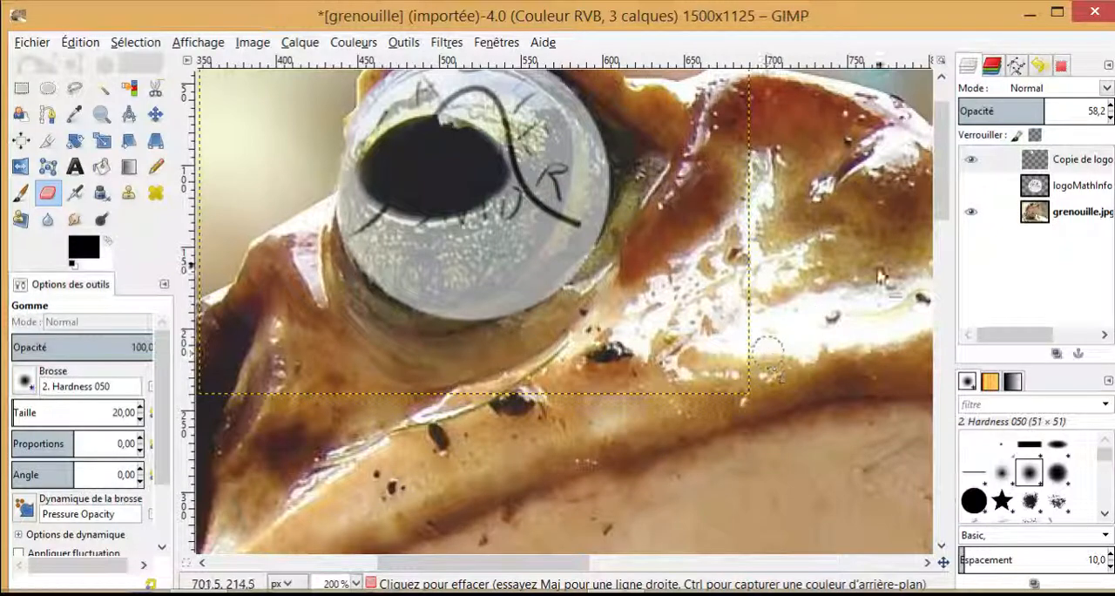
left_click_drag(941, 204, 940, 187)
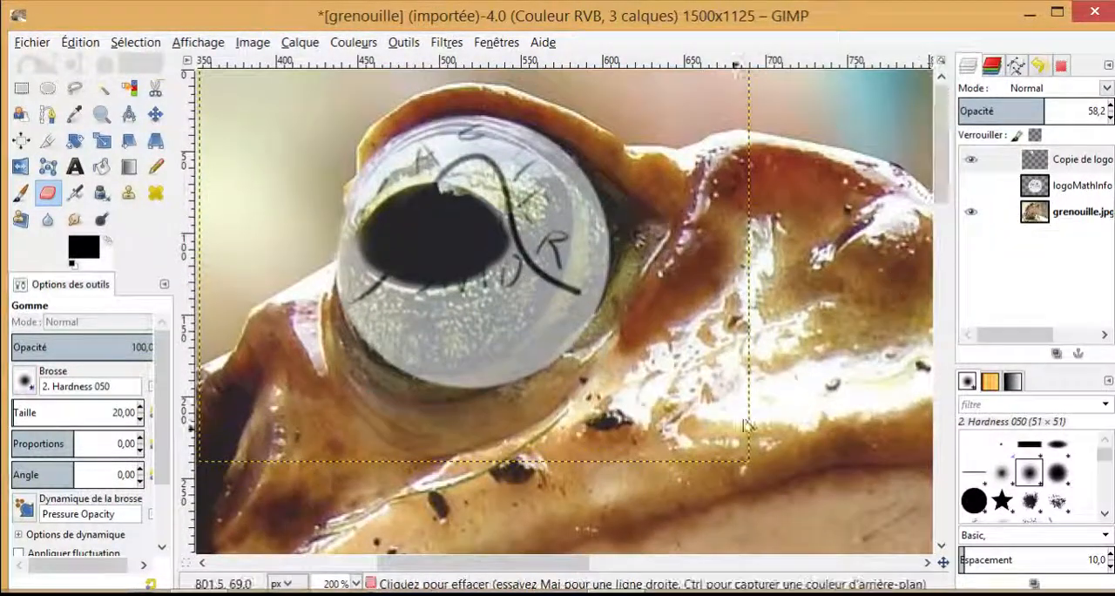
left_click_drag(530, 571, 590, 571)
scroll(714, 461, "down", 3)
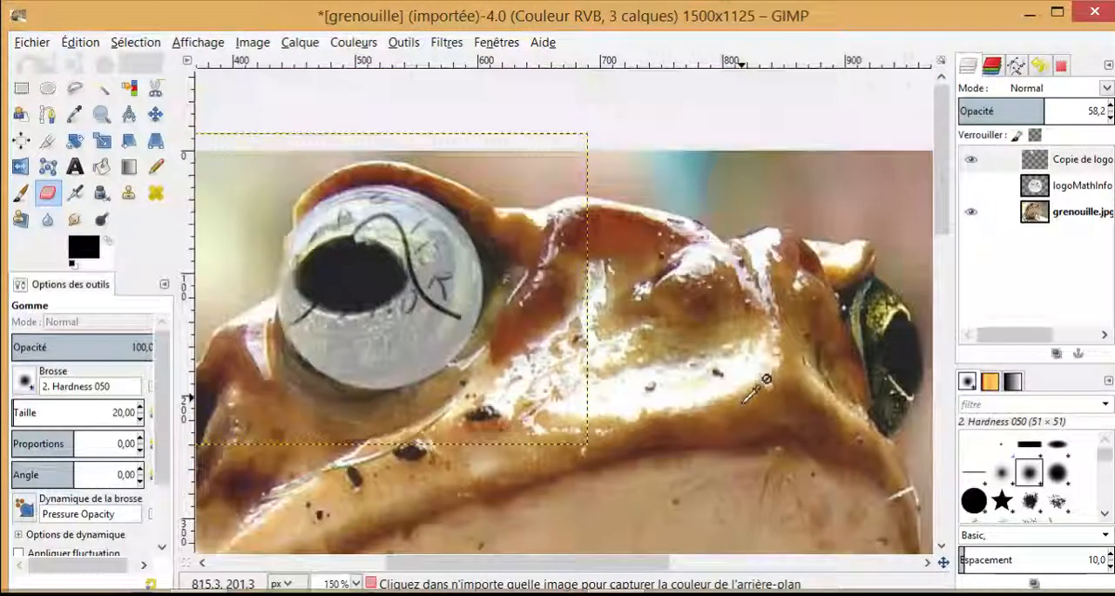
scroll(774, 399, "down", 6)
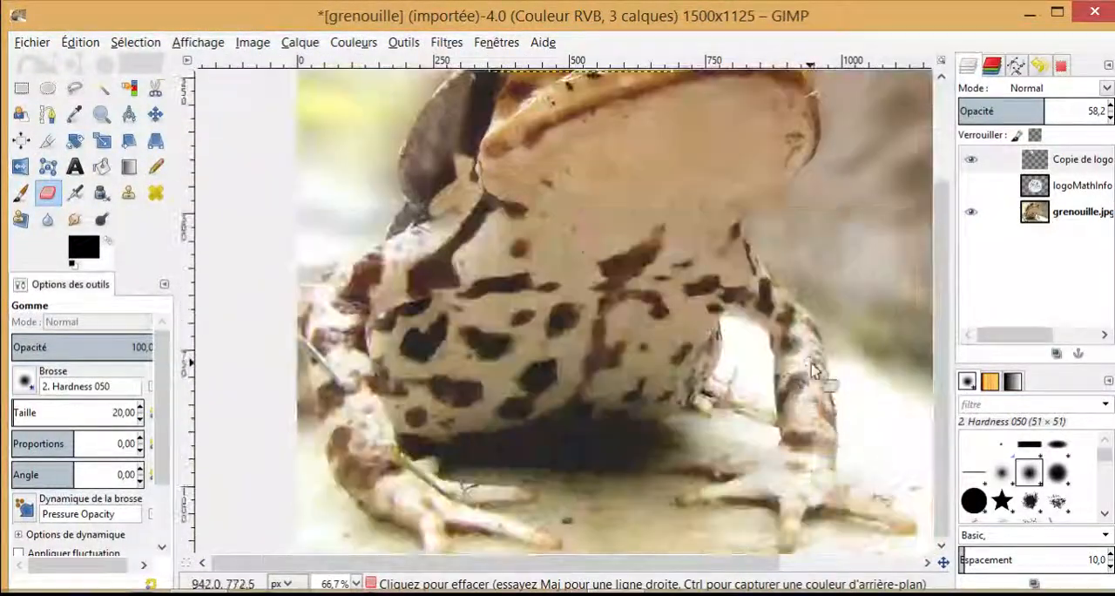
Step: Hide the logo copy layer and show the original logo layer above the frog
scroll(814, 371, "up", 3)
left_click(970, 160)
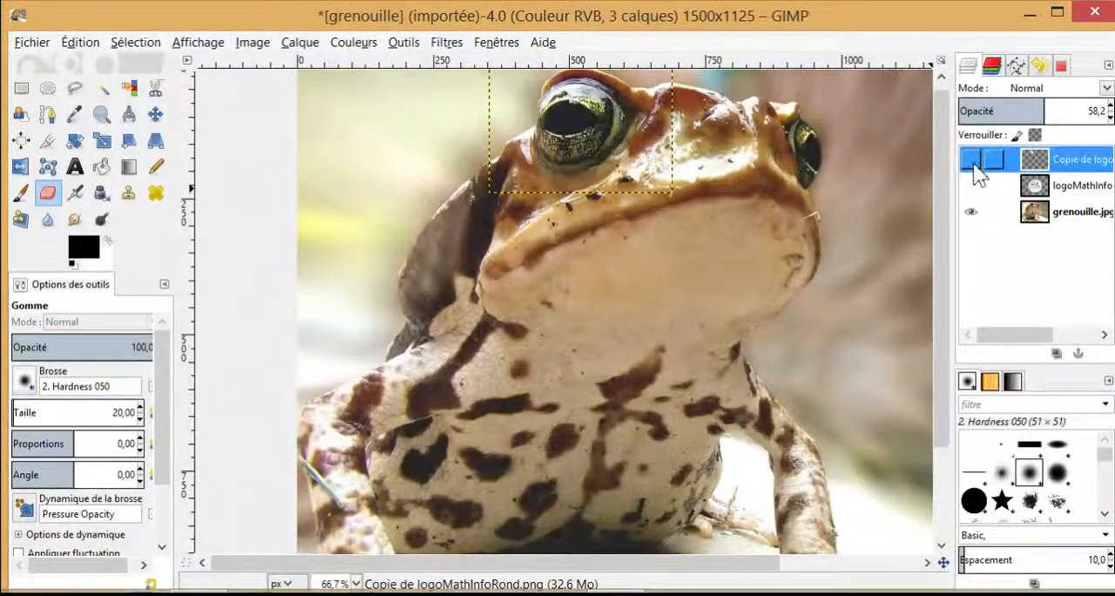
left_click(971, 185)
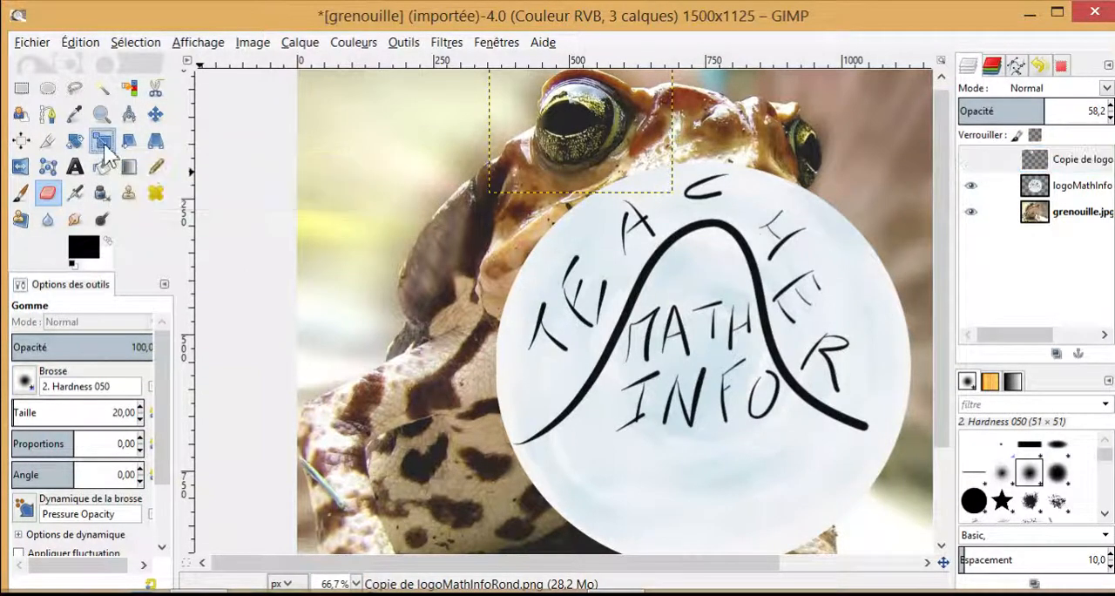
Step: Activate the Scale tool and select the original logo layer, discarding the scaling begun on the hidden copy
left_click(101, 141)
left_click(706, 356)
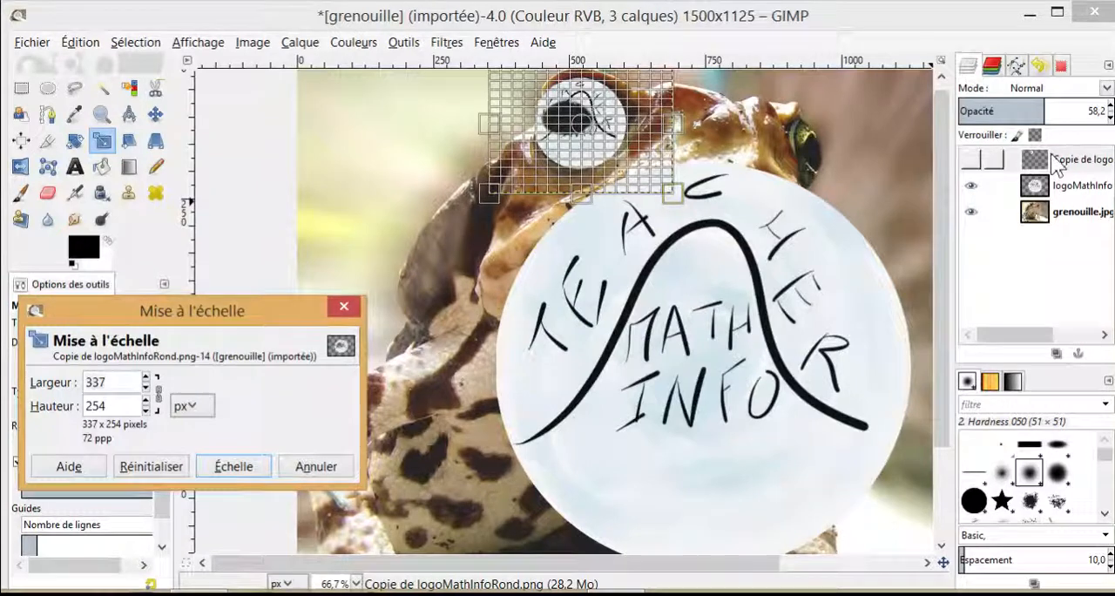
left_click(1080, 194)
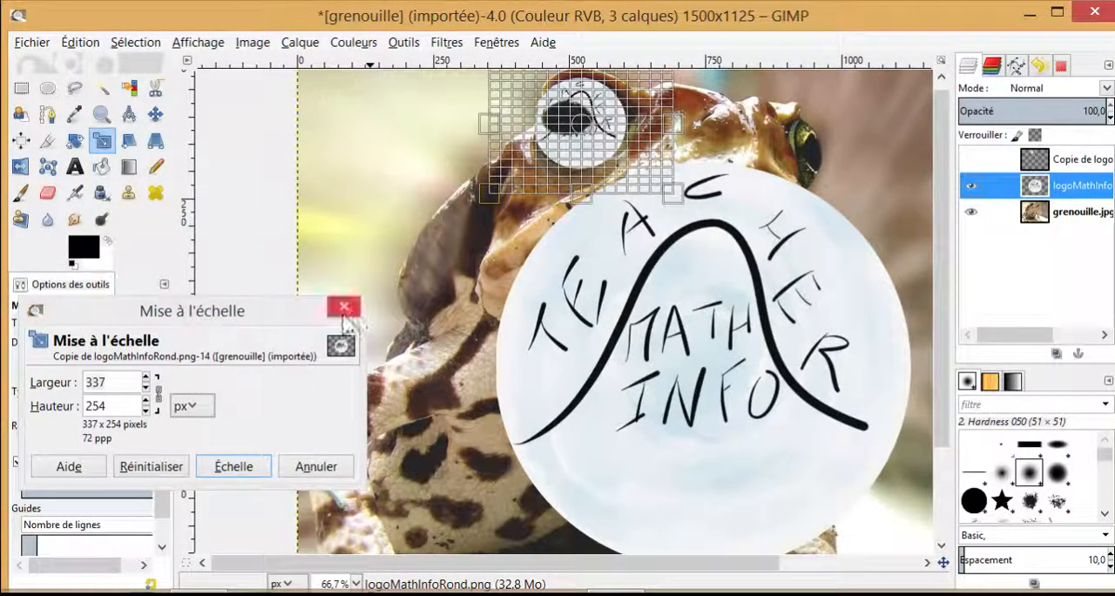
left_click(321, 469)
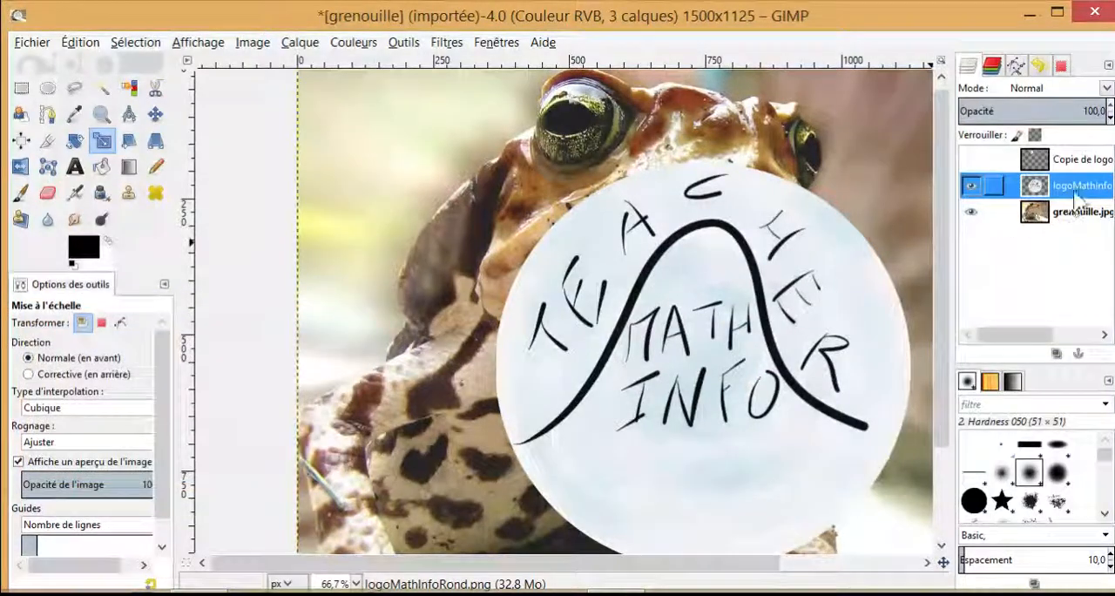
Step: Scale the original logo layer down to 840 × 630 px, keep its proportions and place it higher over the frog's body
left_click(700, 373)
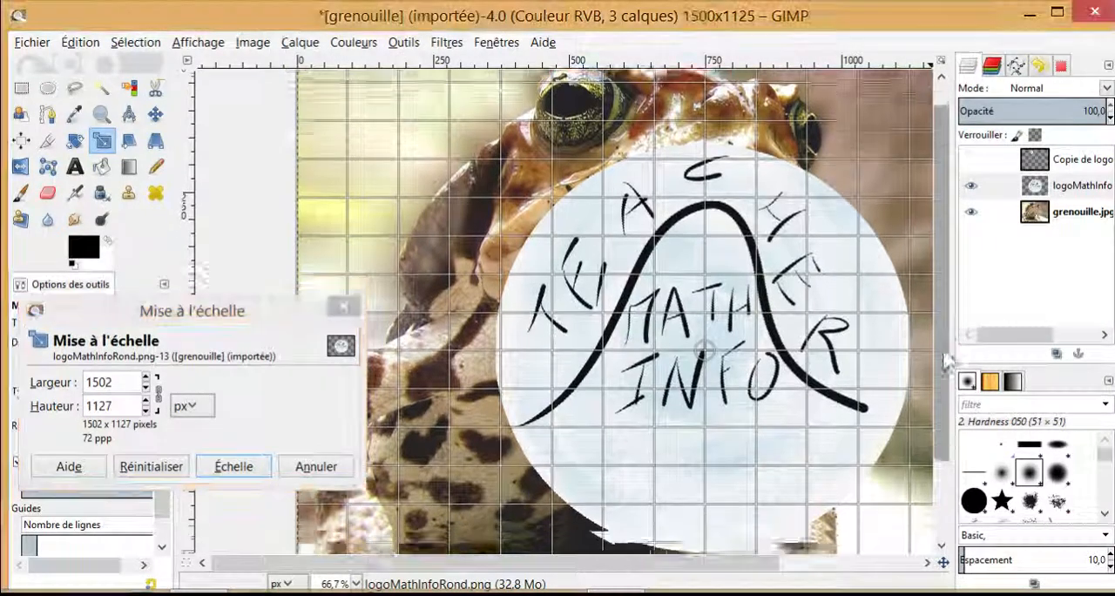
left_click_drag(945, 358, 945, 443)
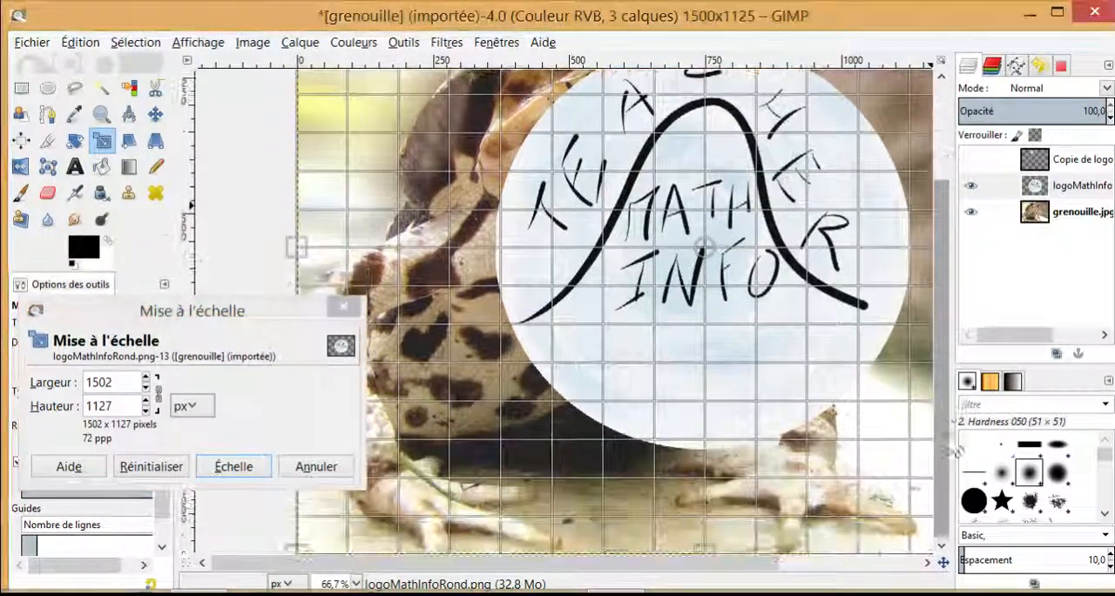
left_click_drag(759, 565, 870, 565)
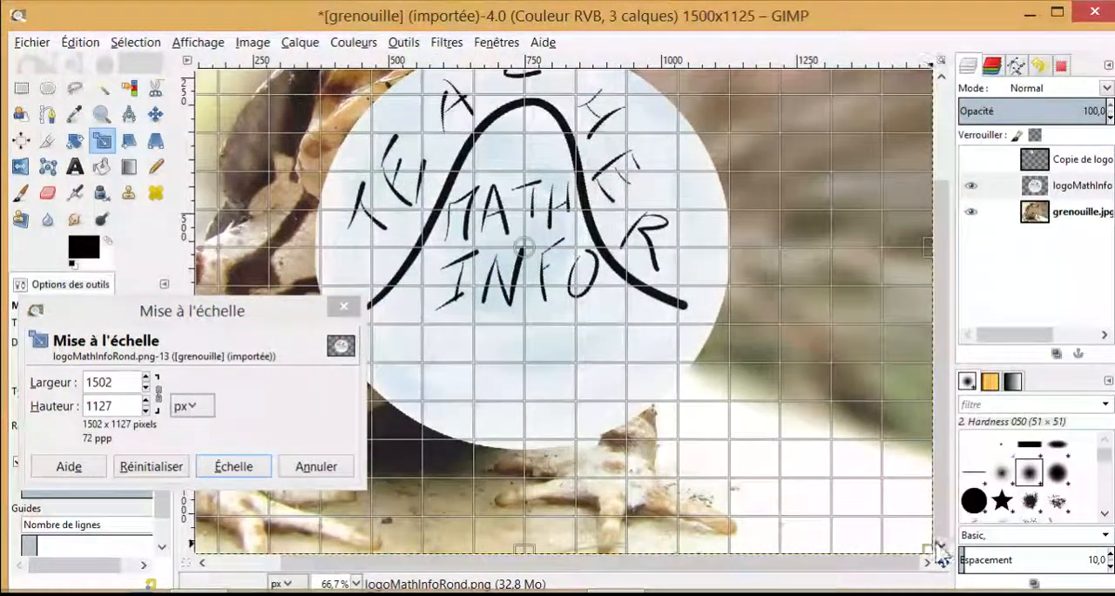
left_click_drag(927, 545, 780, 428)
left_click_drag(702, 375, 574, 286)
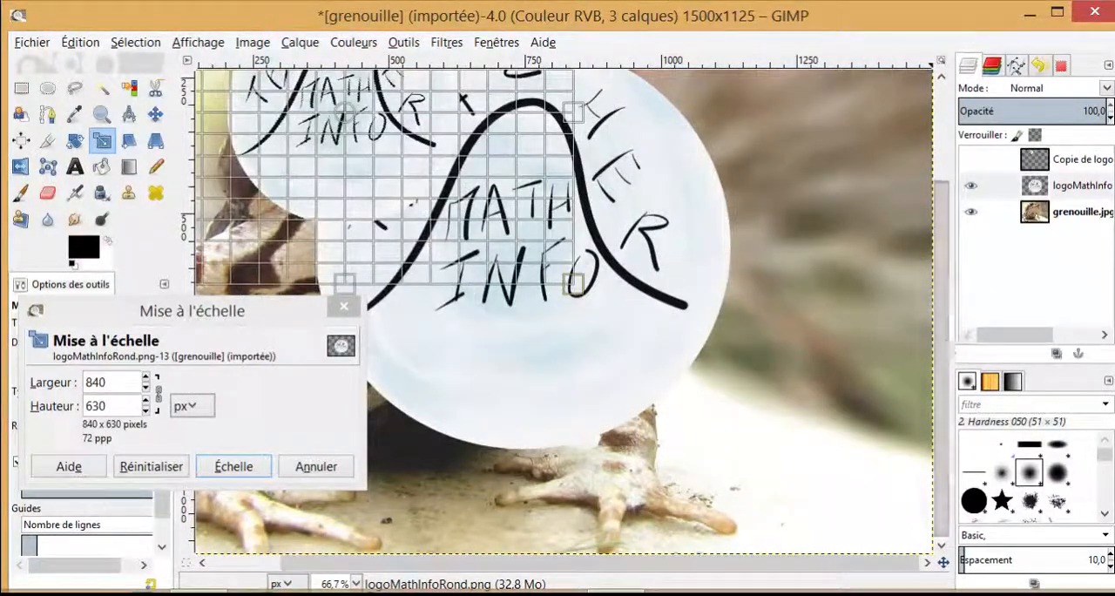
left_click(255, 477)
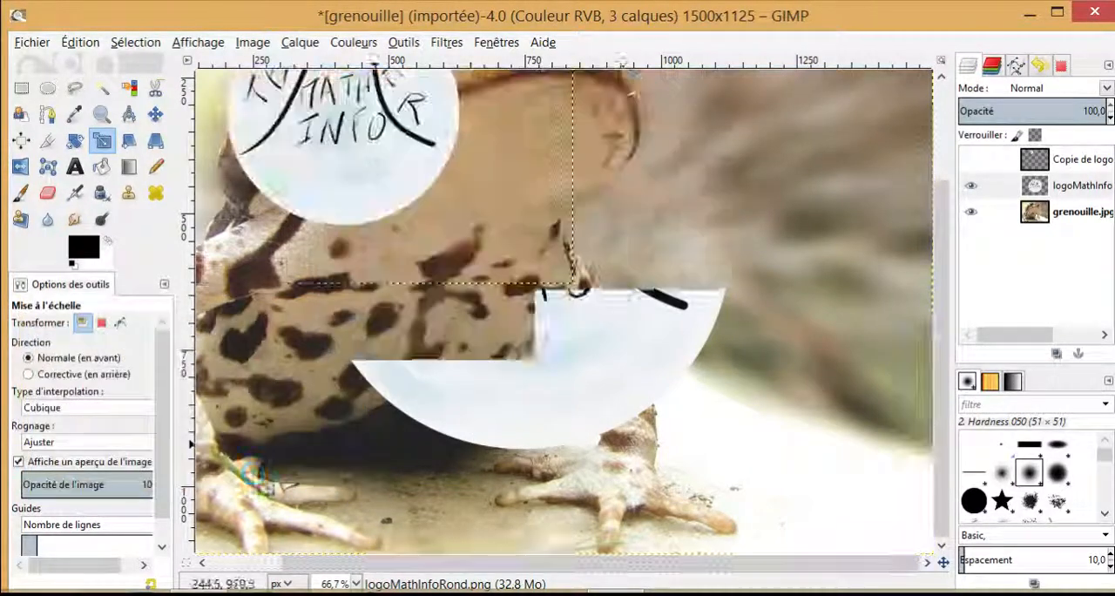
Step: Begin another scaling of the logo, shrinking it to 451 × 338 px and placing it beside the frog's small eye
scroll(939, 410, "up", 2)
scroll(936, 366, "up", 2)
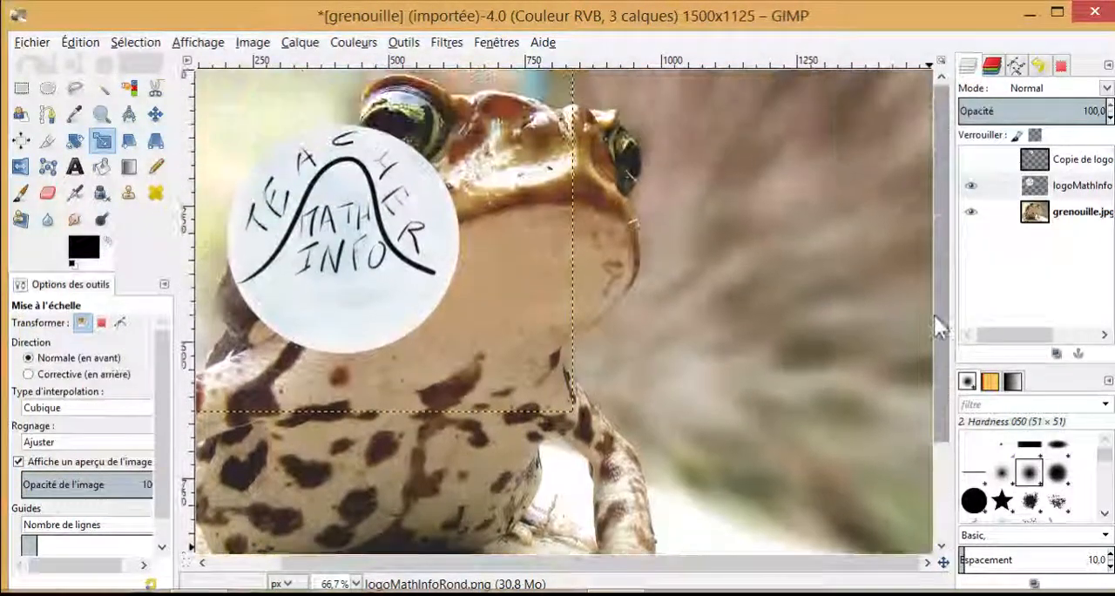
left_click(348, 248)
left_click_drag(348, 249, 670, 206)
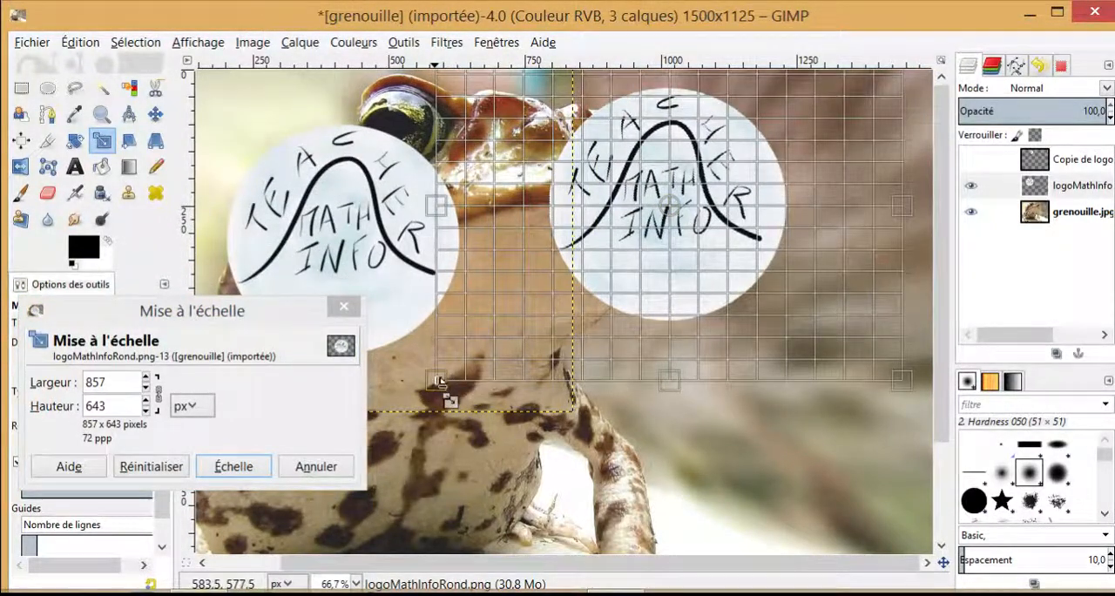
left_click_drag(438, 382, 545, 310)
left_click_drag(601, 274, 621, 269)
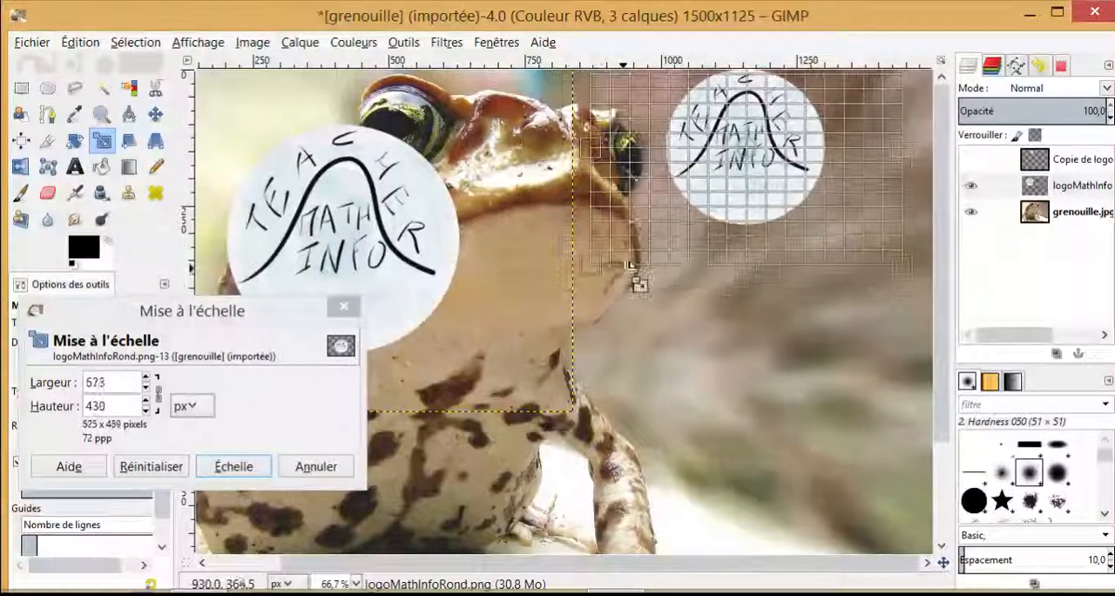
left_click_drag(750, 150, 645, 188)
left_click_drag(505, 265, 573, 233)
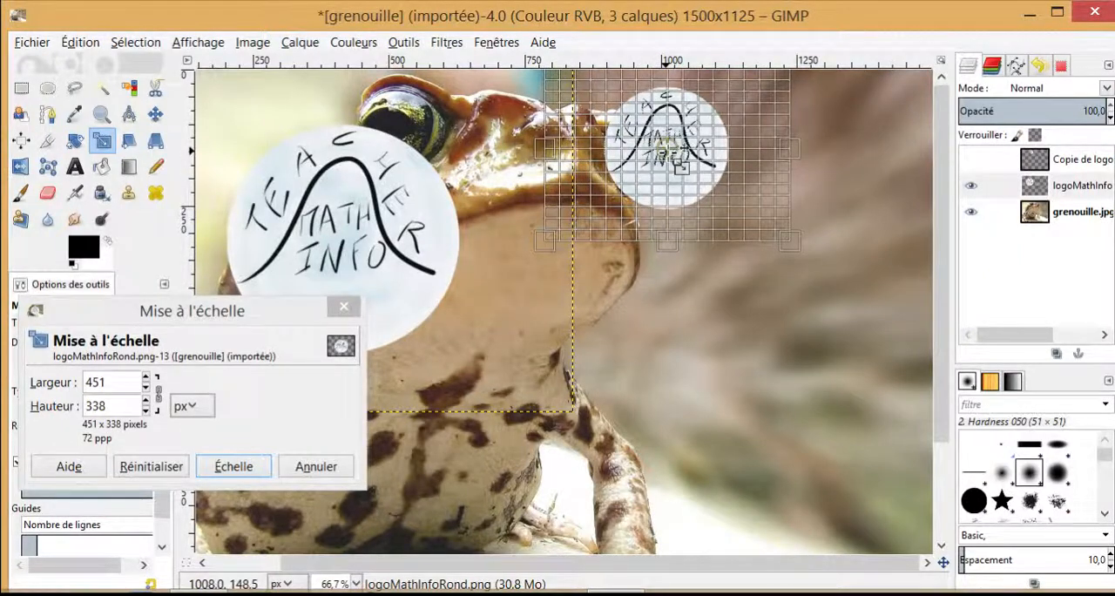
left_click_drag(697, 191, 721, 207)
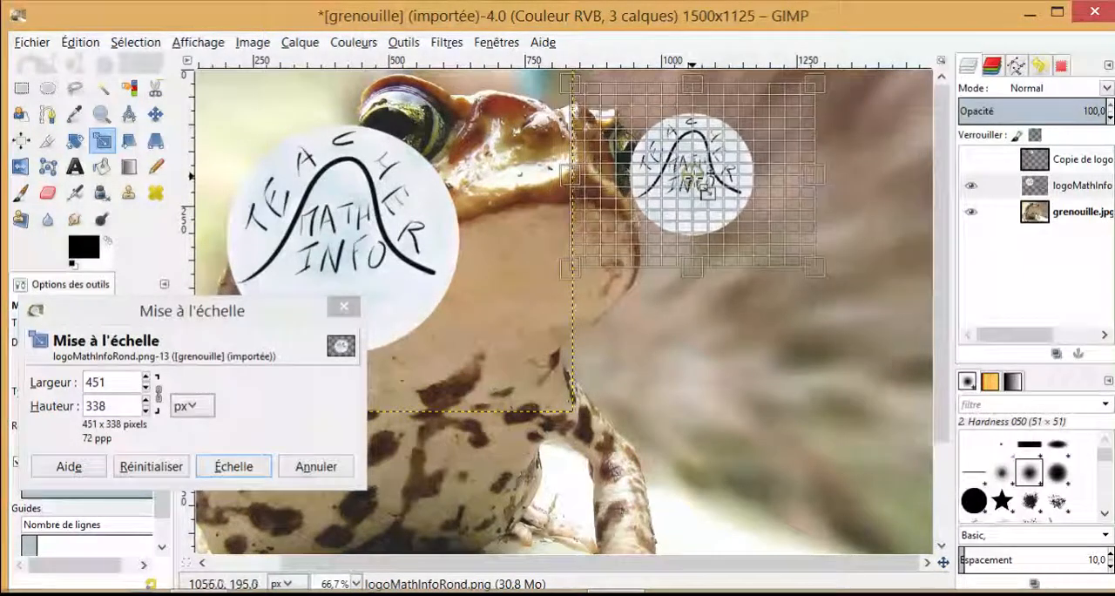
Step: Reduce the logo further to 303 × 227 px, centre it over the small eye and apply the scaling
left_click_drag(577, 88, 646, 129)
left_click_drag(730, 206, 659, 183)
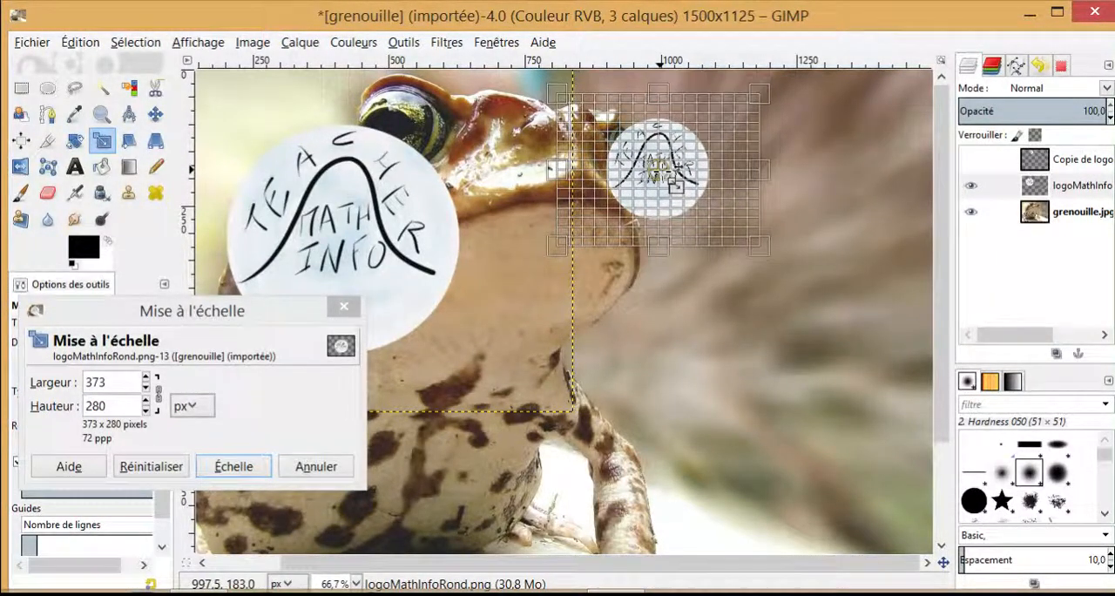
left_click_drag(575, 111, 587, 122)
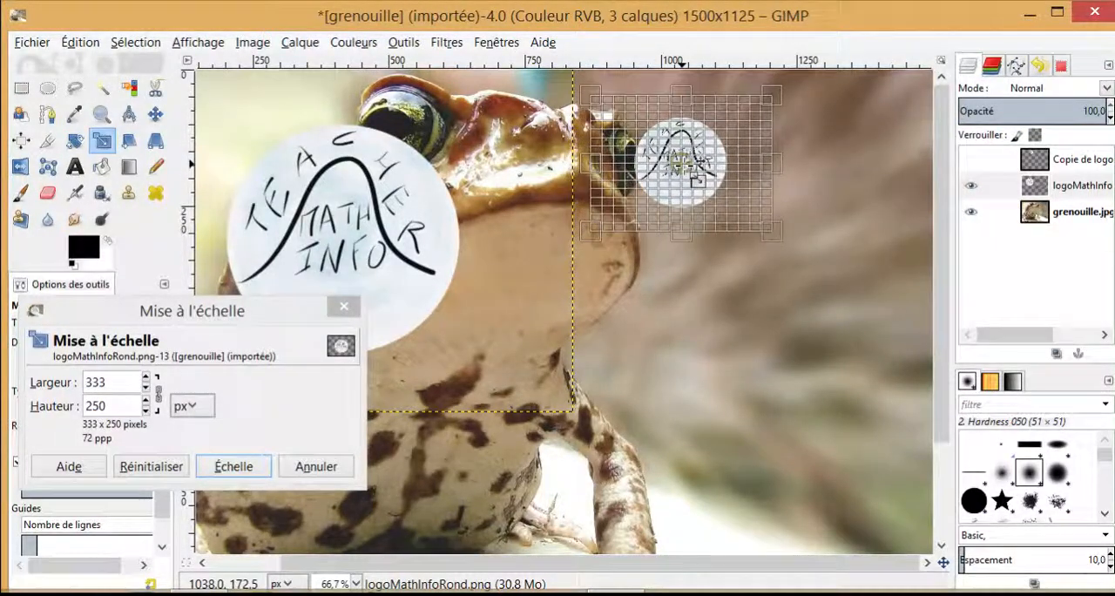
left_click_drag(594, 102, 614, 122)
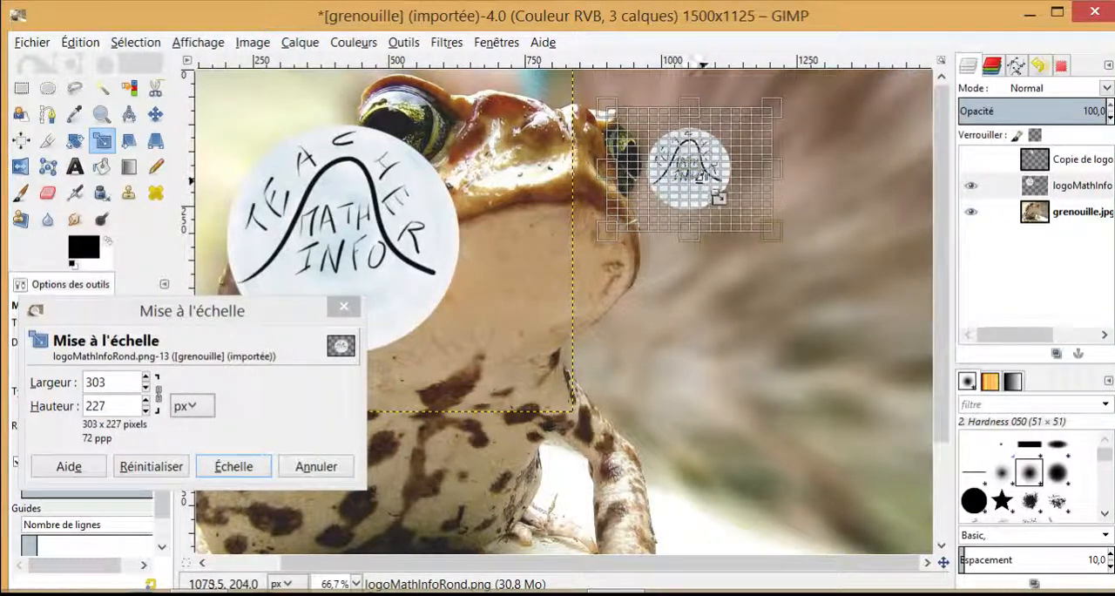
left_click_drag(710, 189, 644, 182)
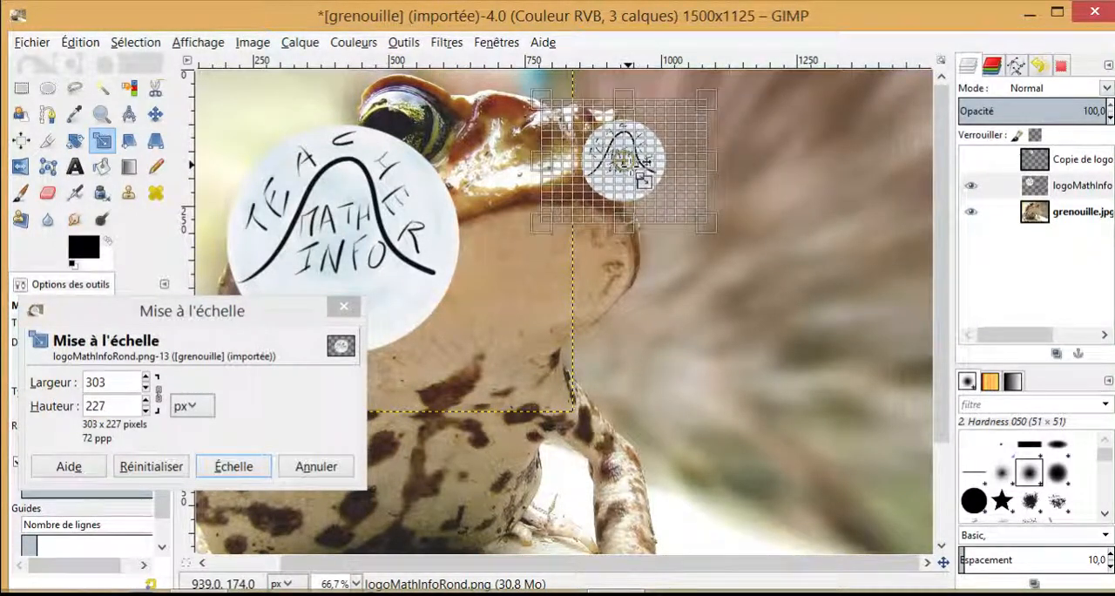
left_click(251, 466)
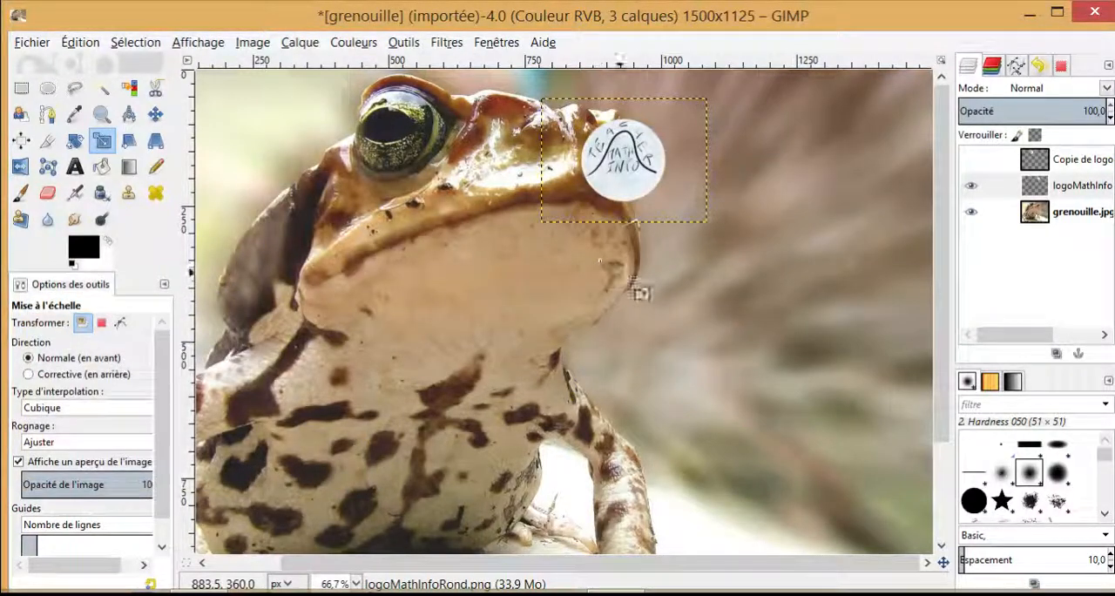
Step: Lower the logo layer's opacity to 51.6 so the small eye shows through, working close up on the eye
key("1")
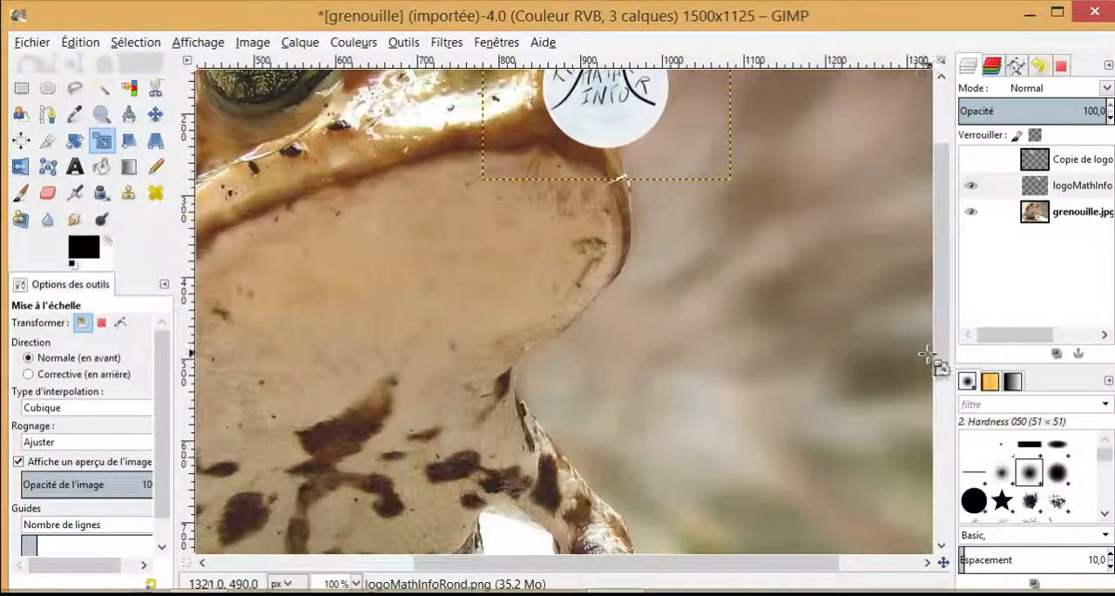
left_click_drag(940, 358, 945, 198)
scroll(840, 333, "up", 2)
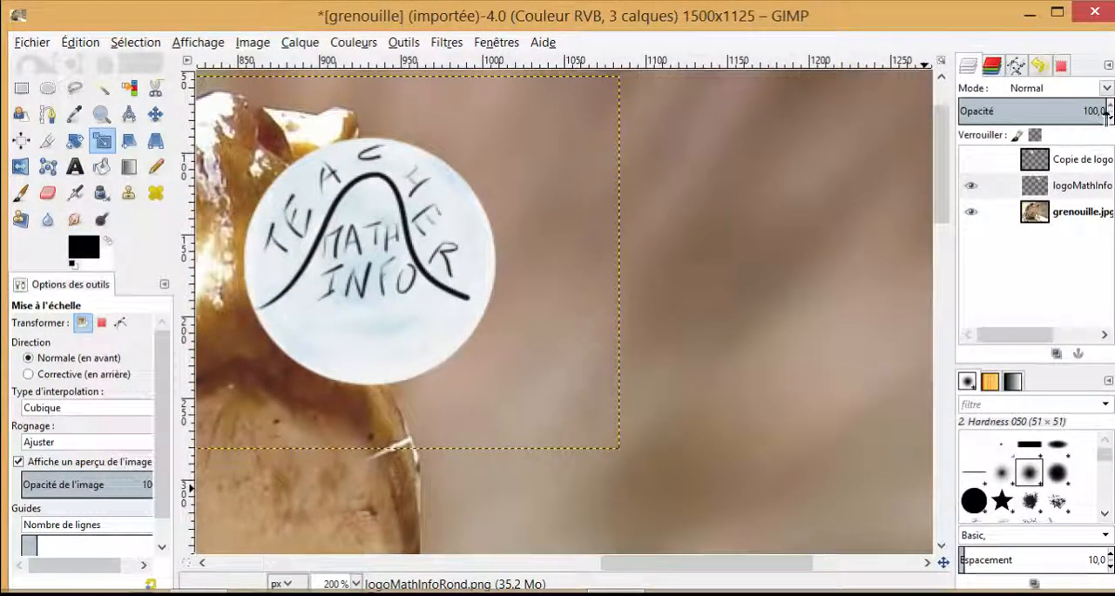
left_click_drag(1107, 111, 1036, 123)
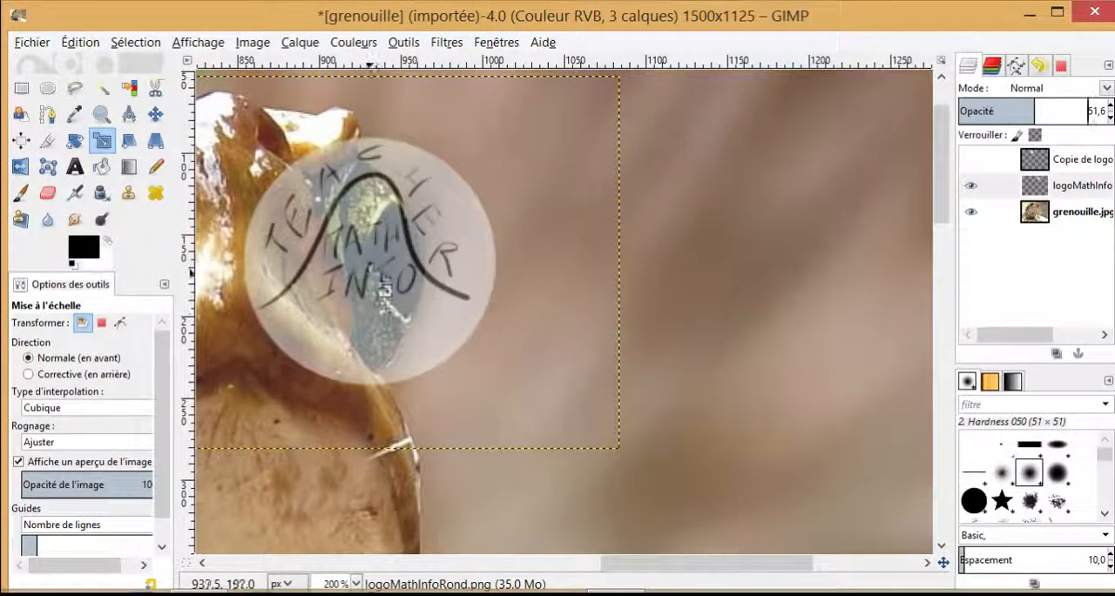
Step: Scale the semi-transparent logo layer down to about 249 × 188 px
left_click(386, 292)
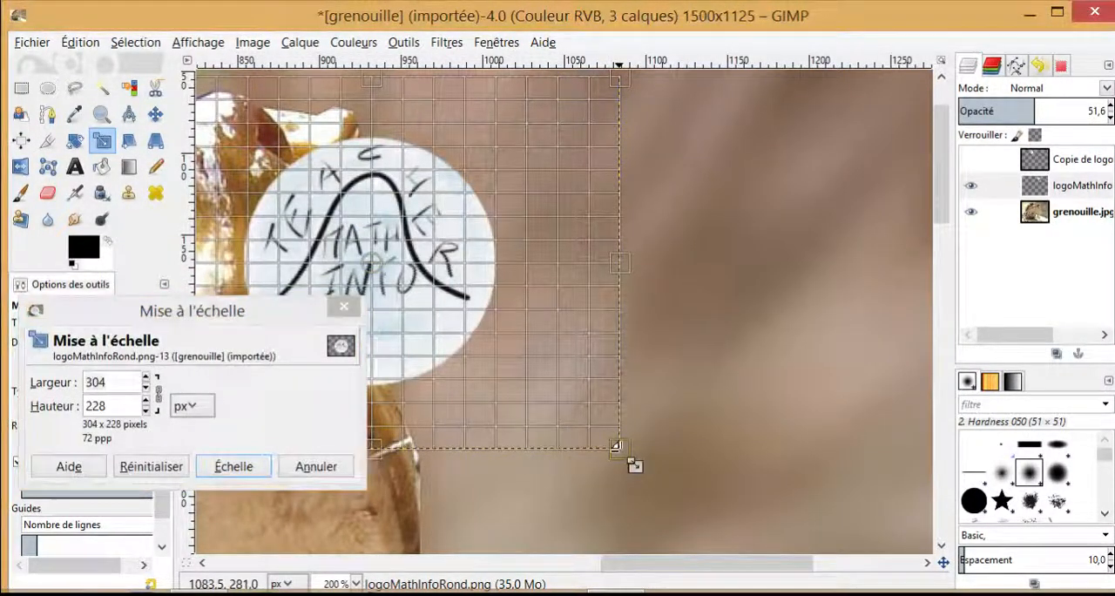
left_click_drag(615, 446, 544, 375)
left_click(240, 466)
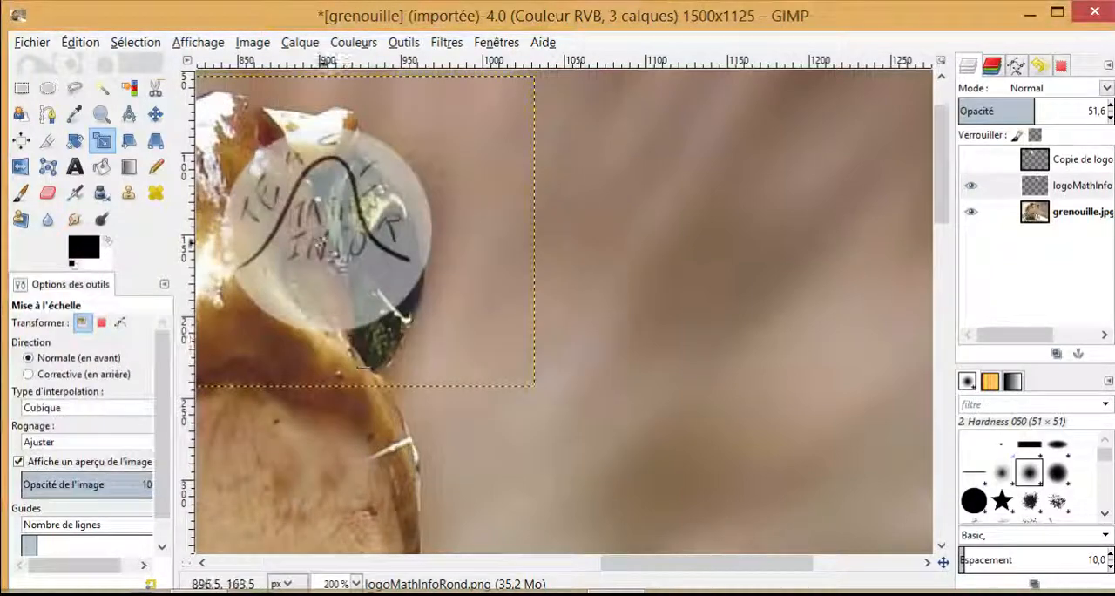
Step: Move the logo down over the small eye, enlarge it slightly to span the eye's full height, and apply the scaling
mouse_move(336, 230)
left_mouse_down()
mouse_move(364, 254)
mouse_move(344, 228)
left_mouse_up()
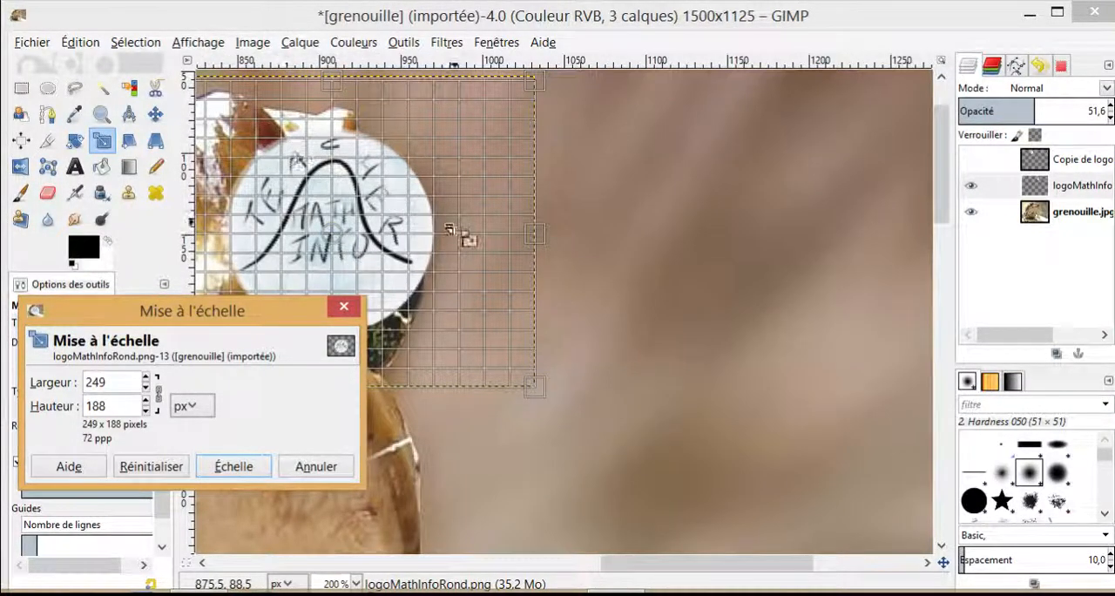
left_click_drag(337, 231, 353, 253)
left_click_drag(552, 405, 575, 425)
left_click(245, 473)
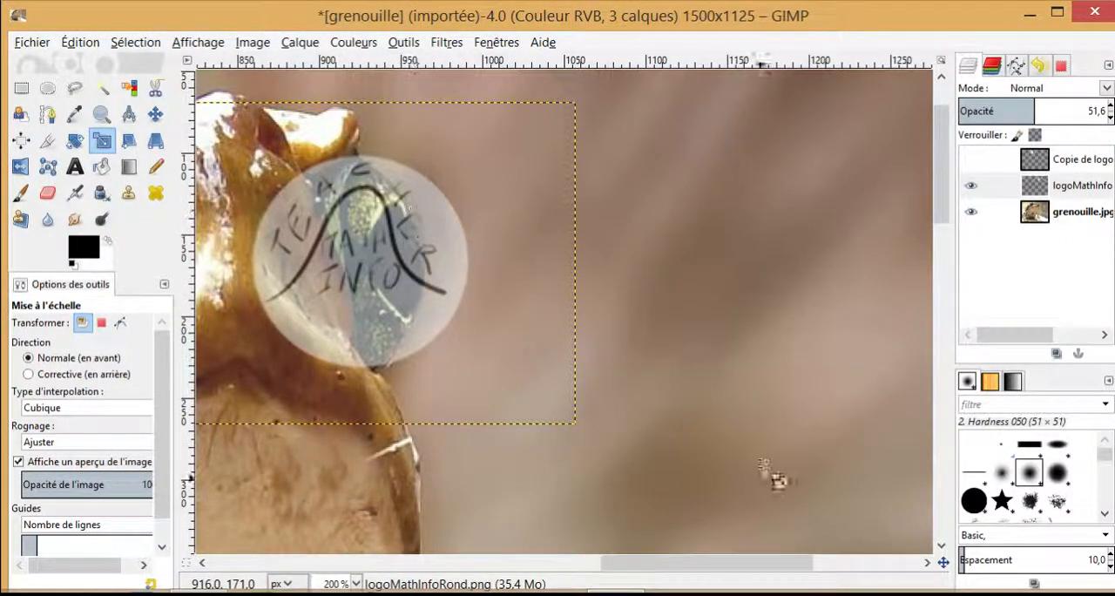
Step: Start a Perspective transform on the logo layer and pull both upper corners of its grid inward
left_click_drag(685, 568, 639, 582)
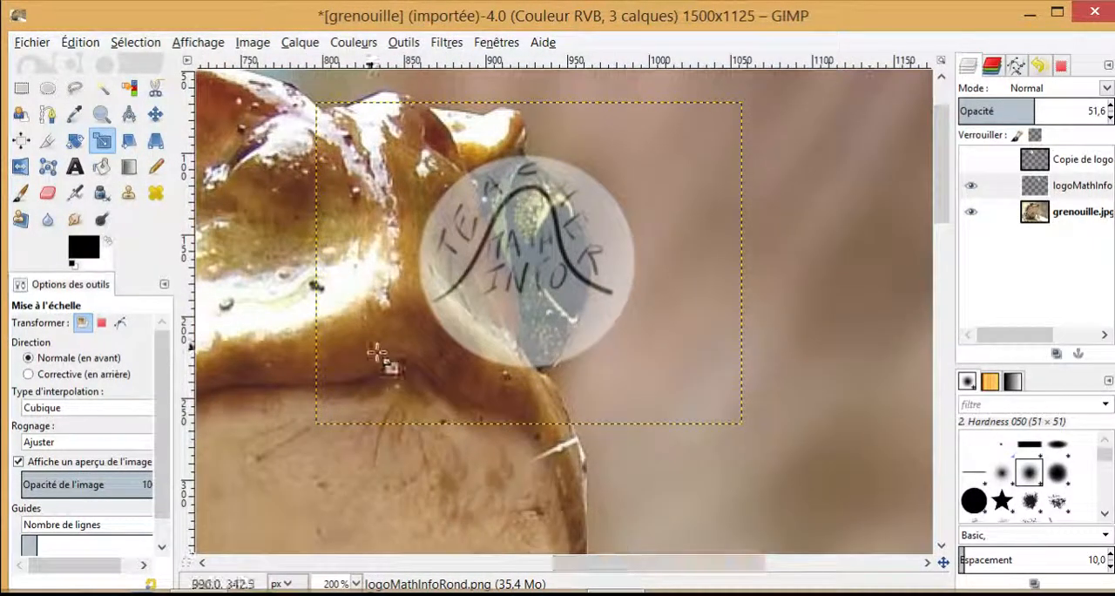
left_click(157, 142)
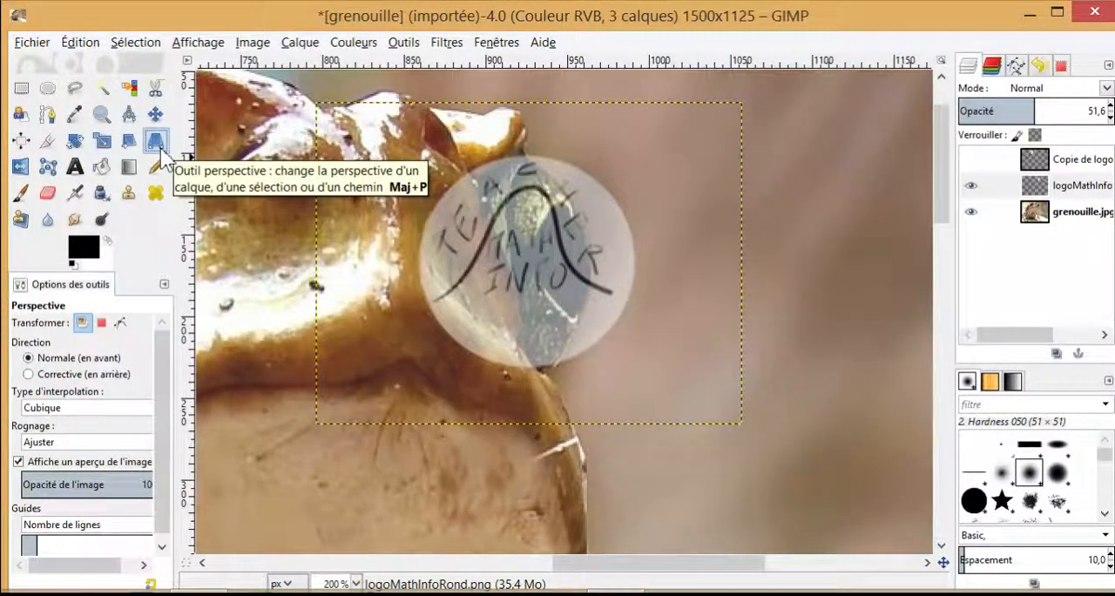
left_click(523, 260)
left_click_drag(576, 198, 227, 371)
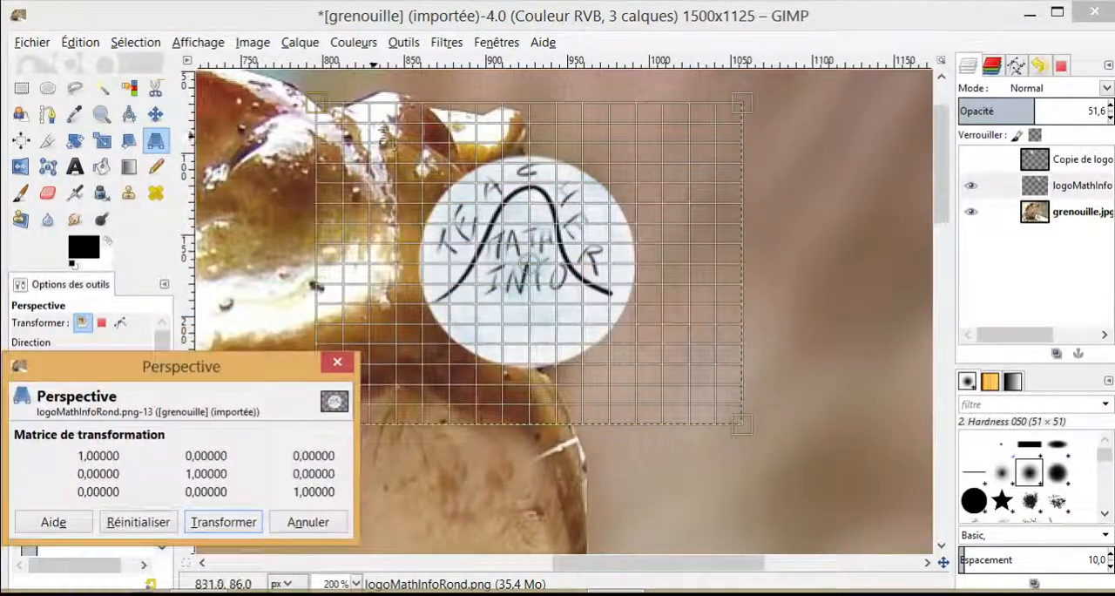
left_click_drag(315, 103, 366, 103)
left_click_drag(745, 110, 688, 105)
mouse_move(378, 114)
left_mouse_down()
mouse_move(367, 109)
mouse_move(382, 108)
left_mouse_up()
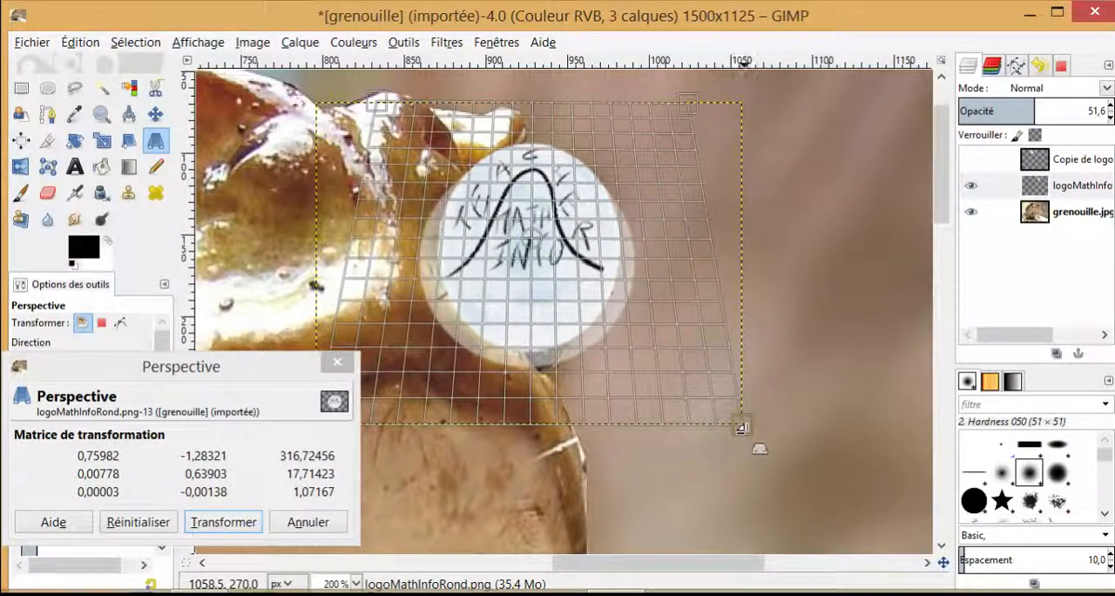
Step: Pull in the lower corners and fine-tune the upper ones until the logo is an oval fitting the small eye, then apply the Perspective transform
left_click_drag(741, 427, 693, 419)
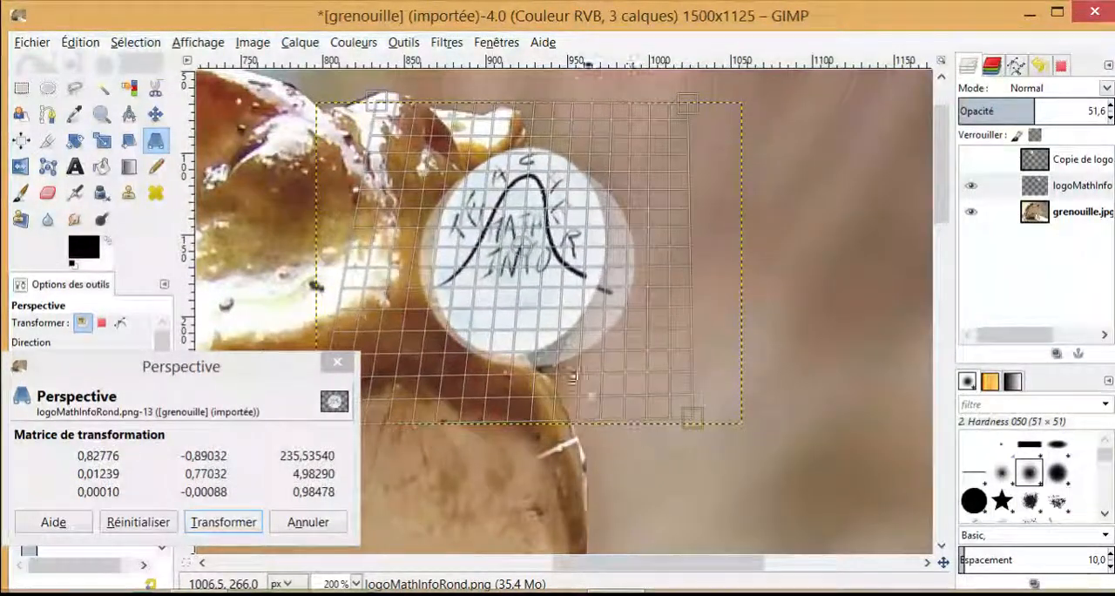
left_click_drag(287, 370, 190, 364)
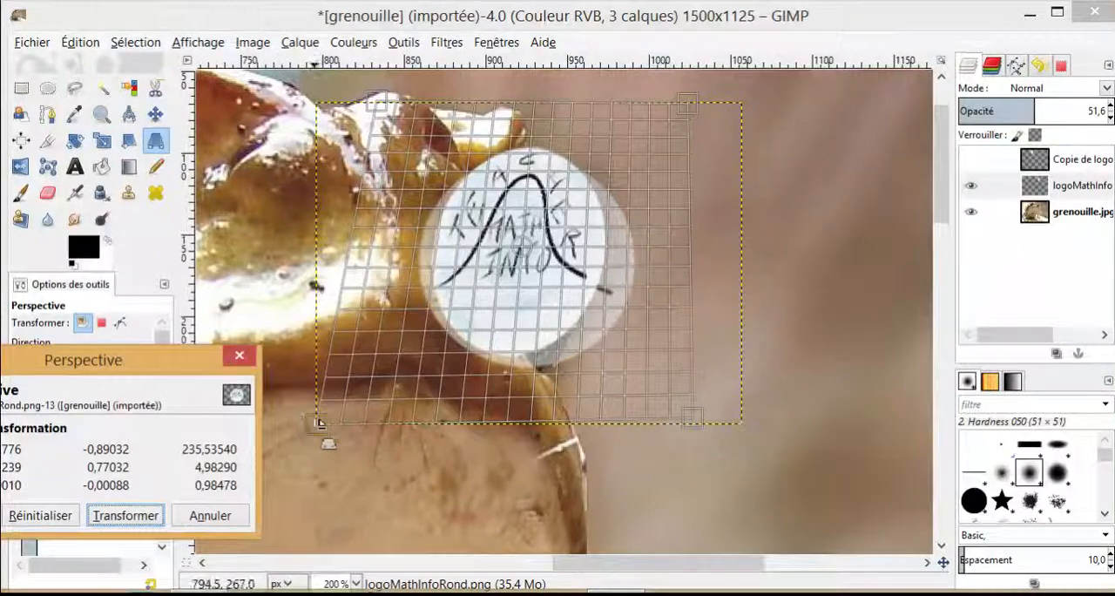
left_click_drag(318, 423, 394, 422)
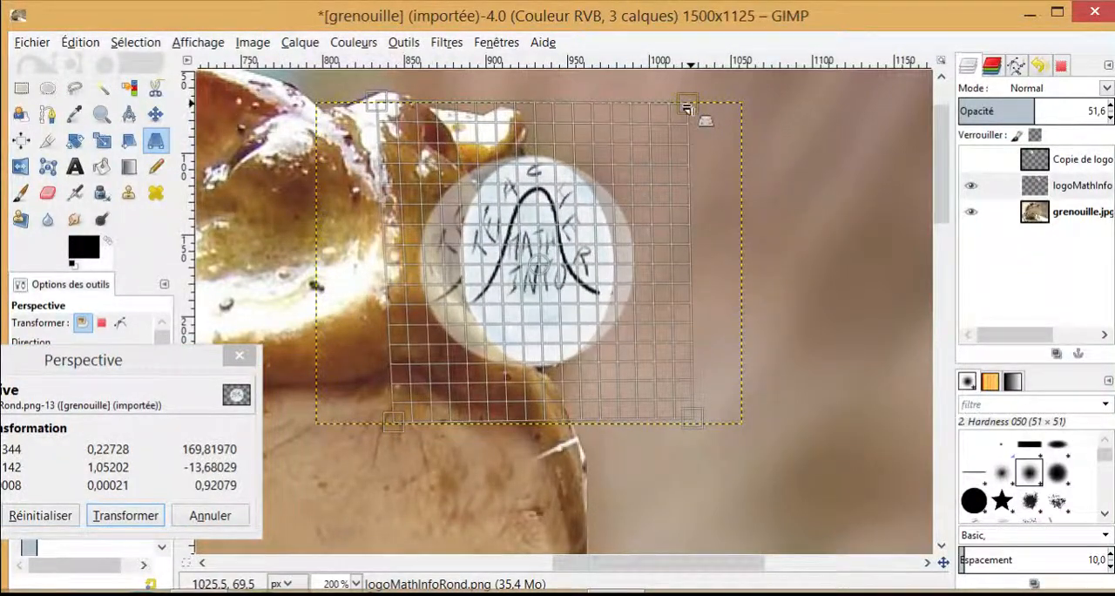
left_click_drag(688, 108, 669, 103)
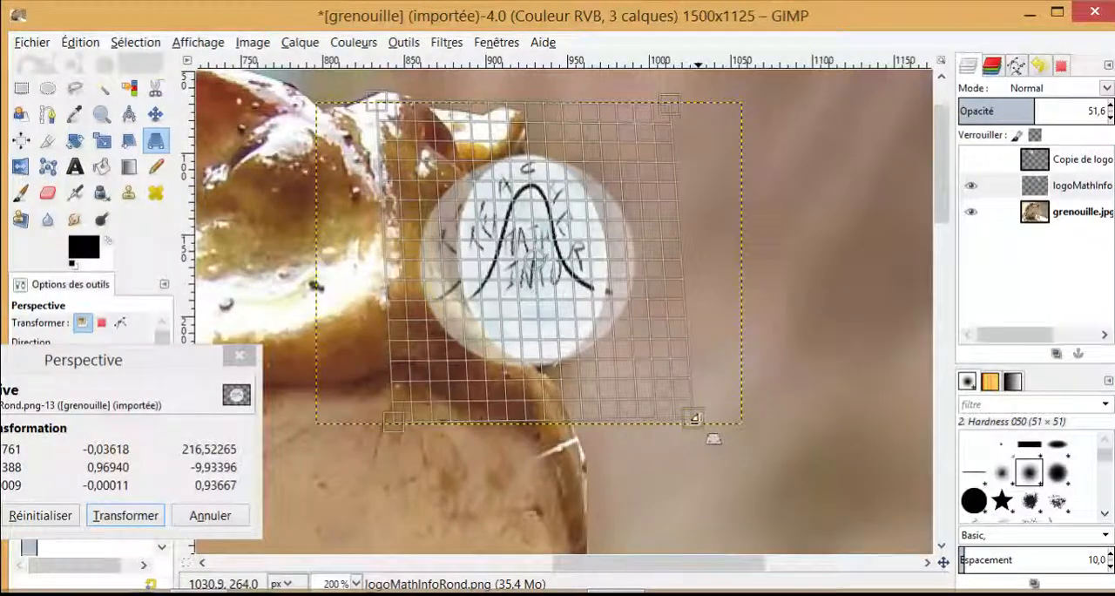
left_click_drag(714, 438, 702, 449)
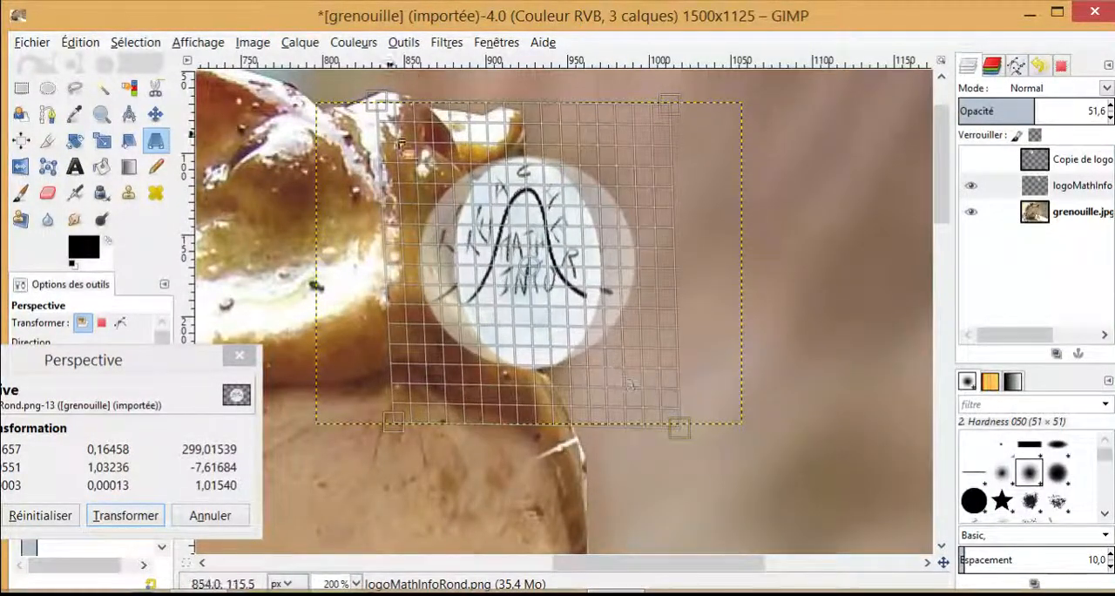
left_click_drag(386, 106, 410, 116)
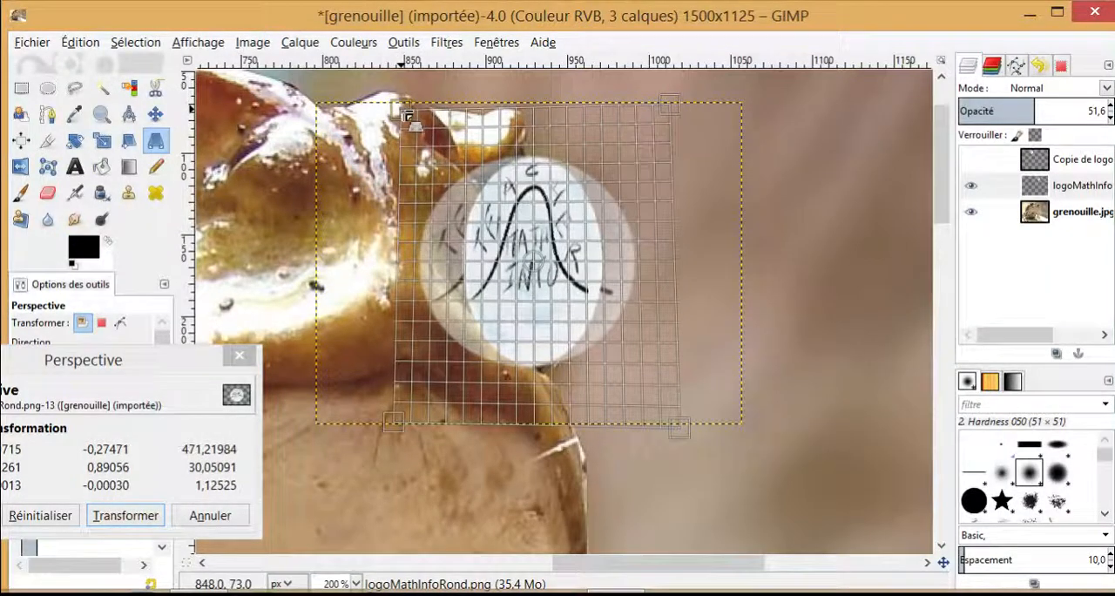
left_click(139, 518)
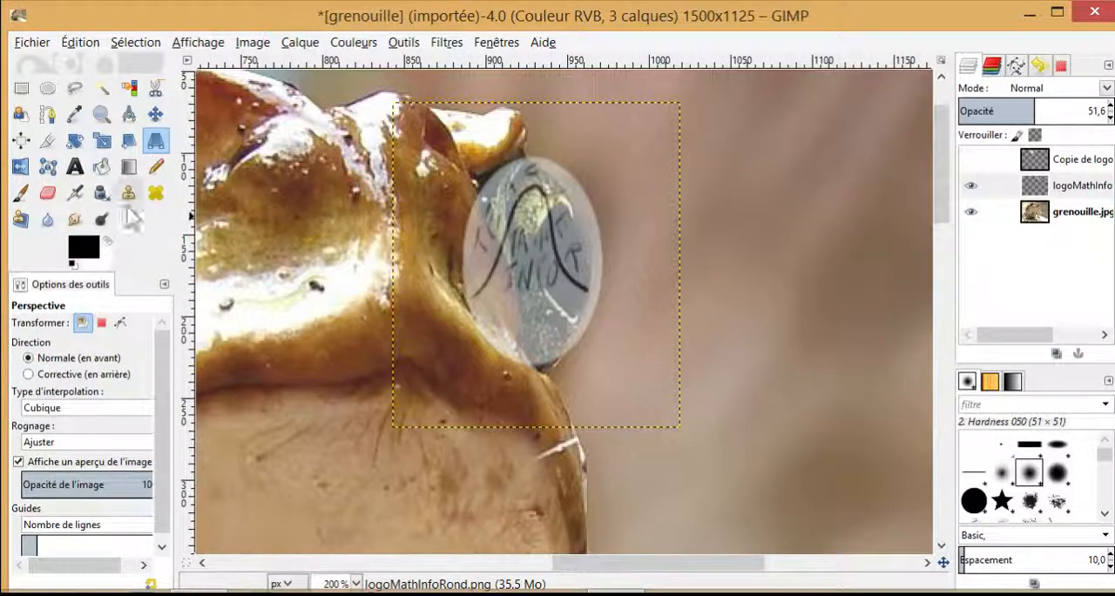
Step: Erase the part of the logo covering the small eye's pupil, using the size 20 Hardness 050 brush
left_click(47, 193)
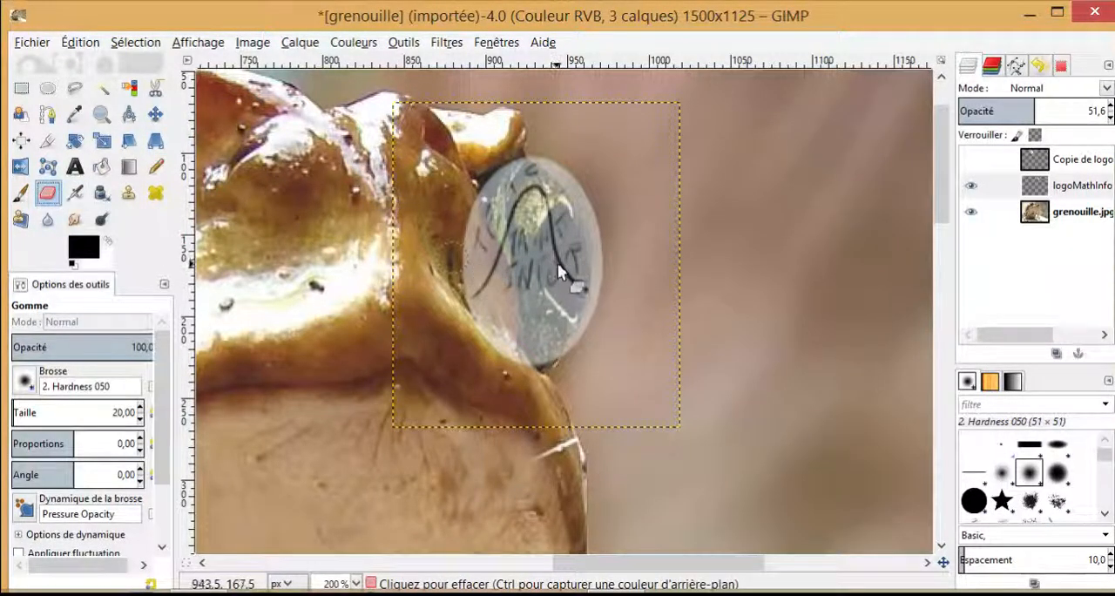
mouse_move(559, 264)
left_mouse_down()
mouse_move(560, 221)
mouse_move(574, 302)
mouse_move(570, 276)
mouse_move(554, 268)
mouse_move(557, 209)
mouse_move(569, 215)
mouse_move(550, 158)
mouse_move(572, 186)
left_mouse_up()
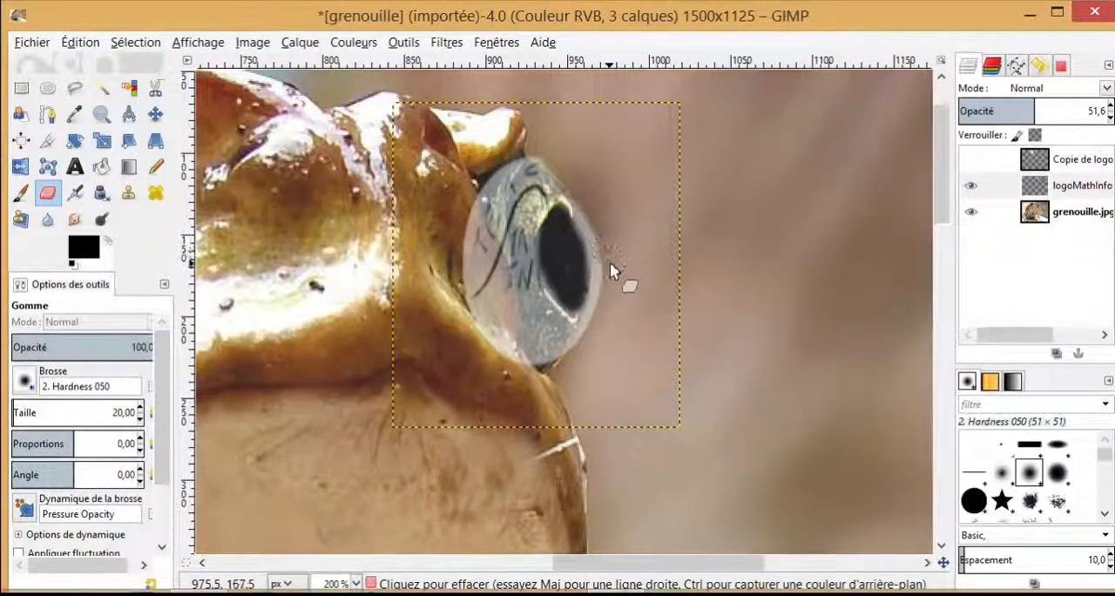
Step: Erase the parts of the logo spilling past the small eye onto the background and the surrounding skin
mouse_move(607, 292)
left_mouse_down()
mouse_move(575, 363)
mouse_move(579, 354)
mouse_move(500, 310)
mouse_move(466, 248)
left_mouse_up()
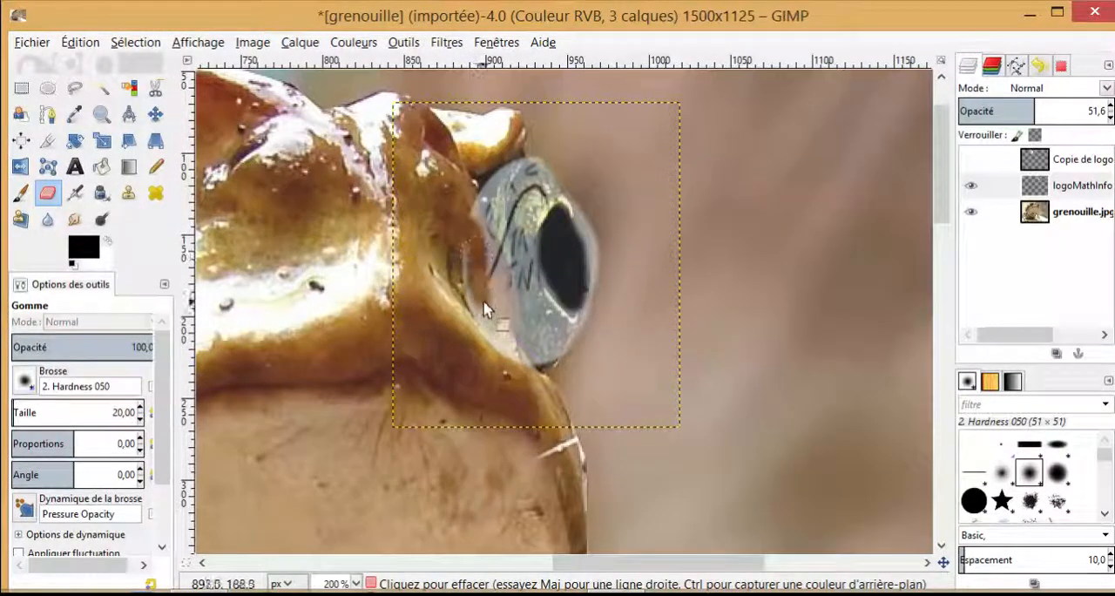
mouse_move(486, 310)
left_mouse_down()
mouse_move(506, 347)
mouse_move(507, 317)
left_mouse_up()
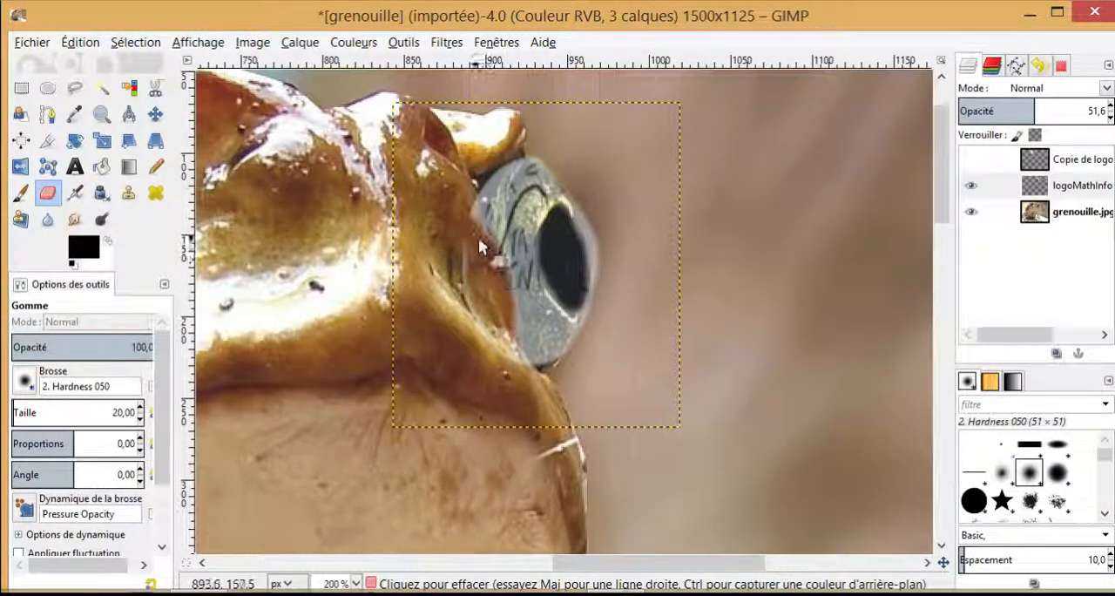
mouse_move(468, 257)
left_mouse_down()
mouse_move(482, 316)
mouse_move(515, 352)
mouse_move(467, 215)
left_mouse_up()
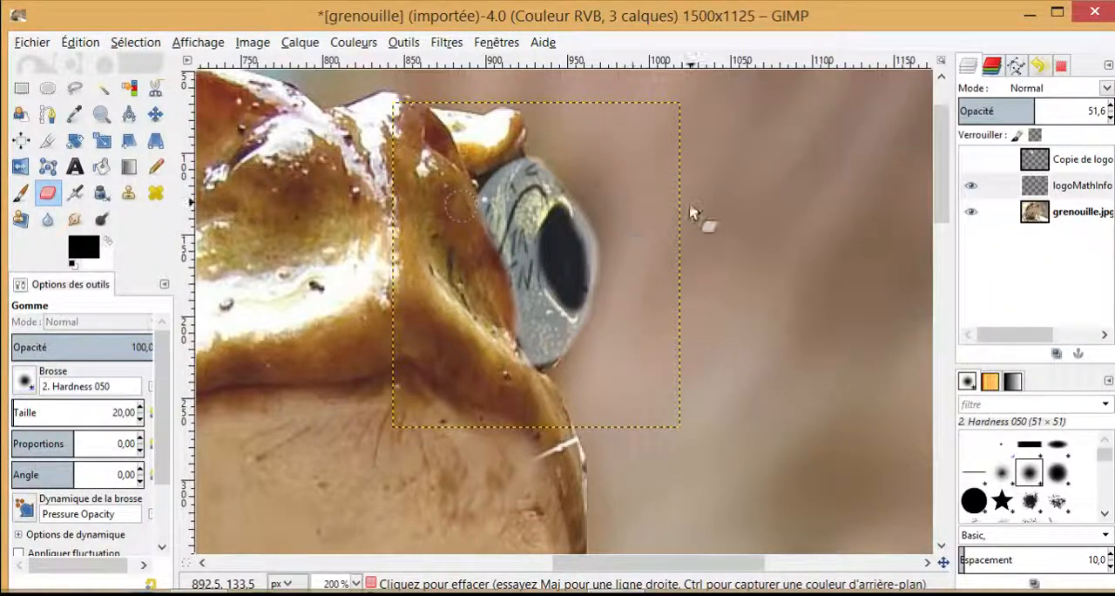
Step: Make the copied logo layer over the large eye visible again, with the whole frog in view
scroll(788, 240, "down", 1, "ctrl")
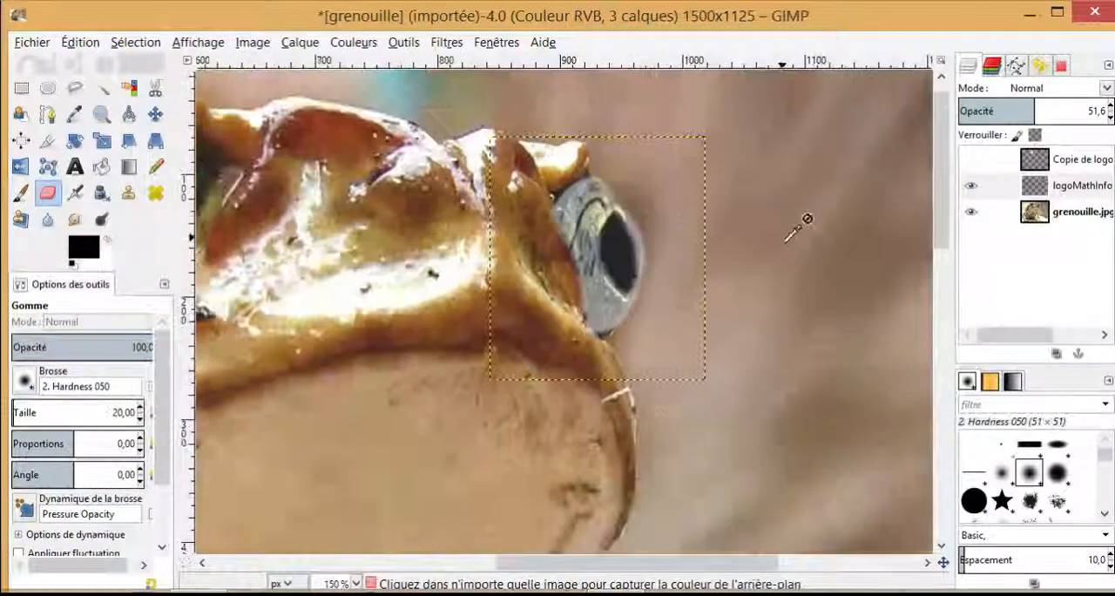
scroll(798, 225, "down", 2, "ctrl")
scroll(827, 237, "down", 1, "ctrl")
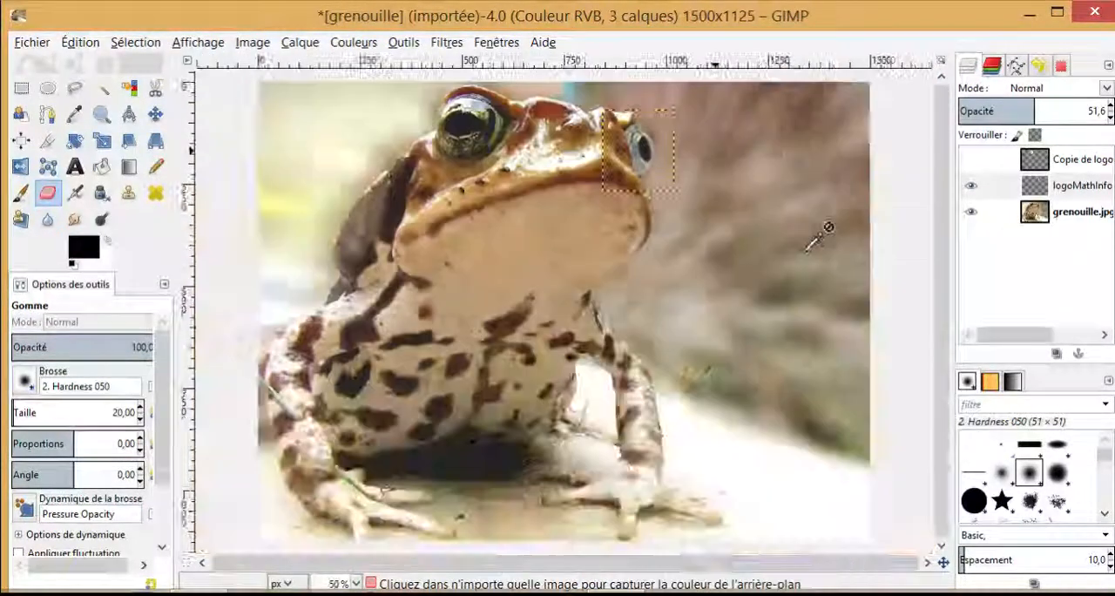
scroll(820, 237, "down", 1, "ctrl")
scroll(834, 239, "up", 1, "ctrl")
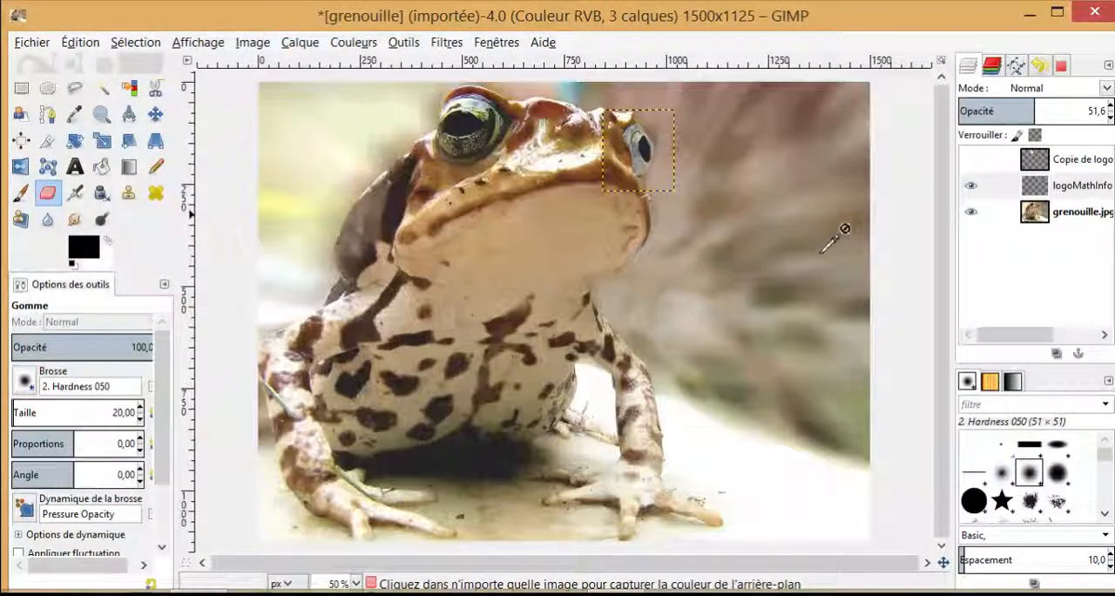
left_click(972, 160)
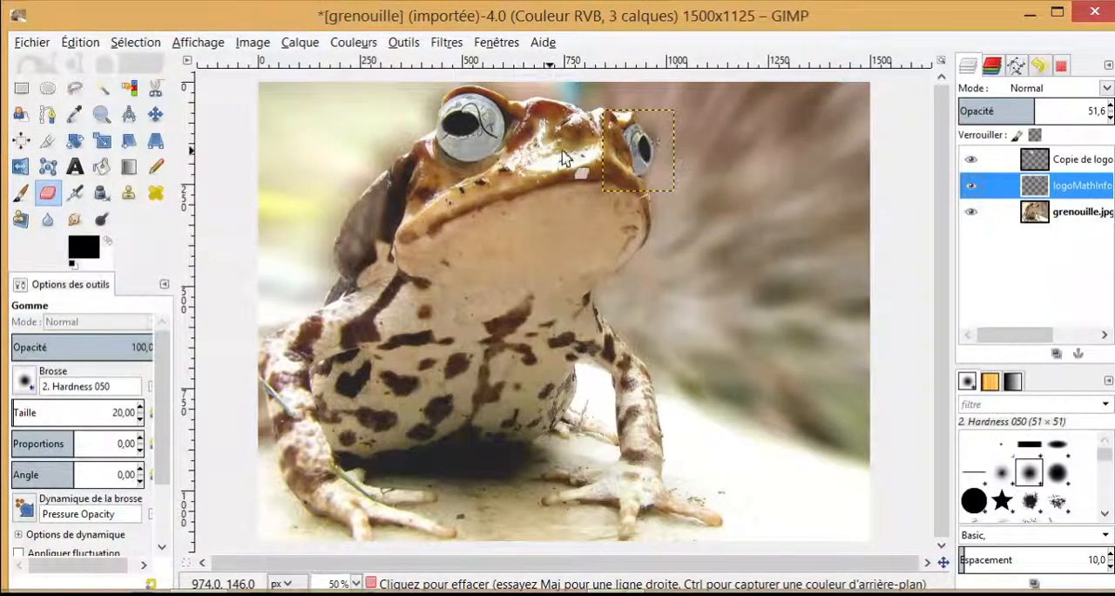
Step: Save the layered image under the new name grenouillelentilleslogo.xcf
left_click(31, 42)
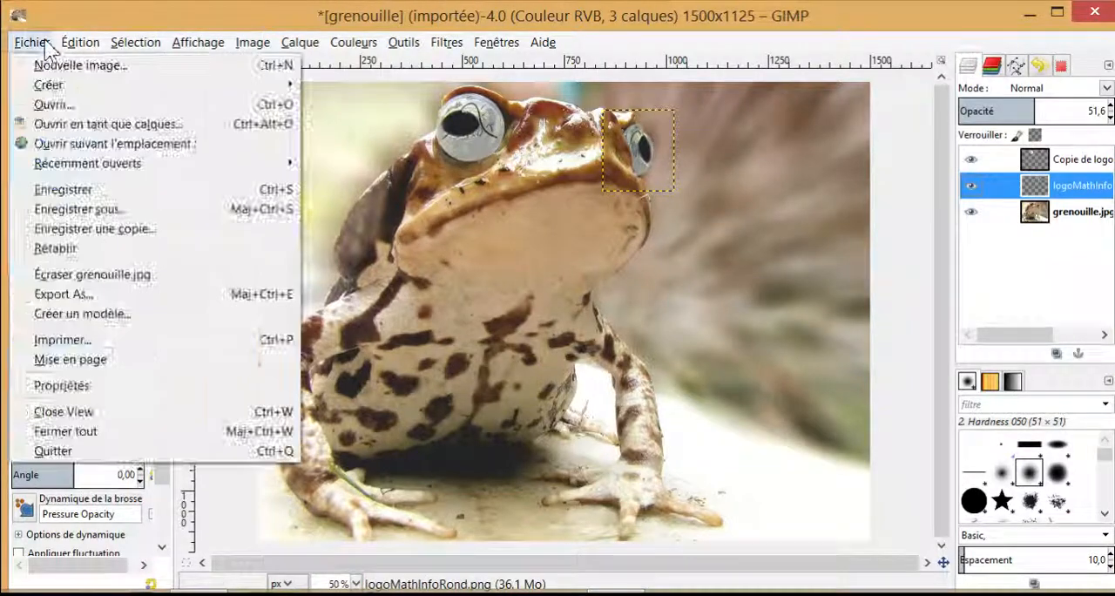
left_click(98, 209)
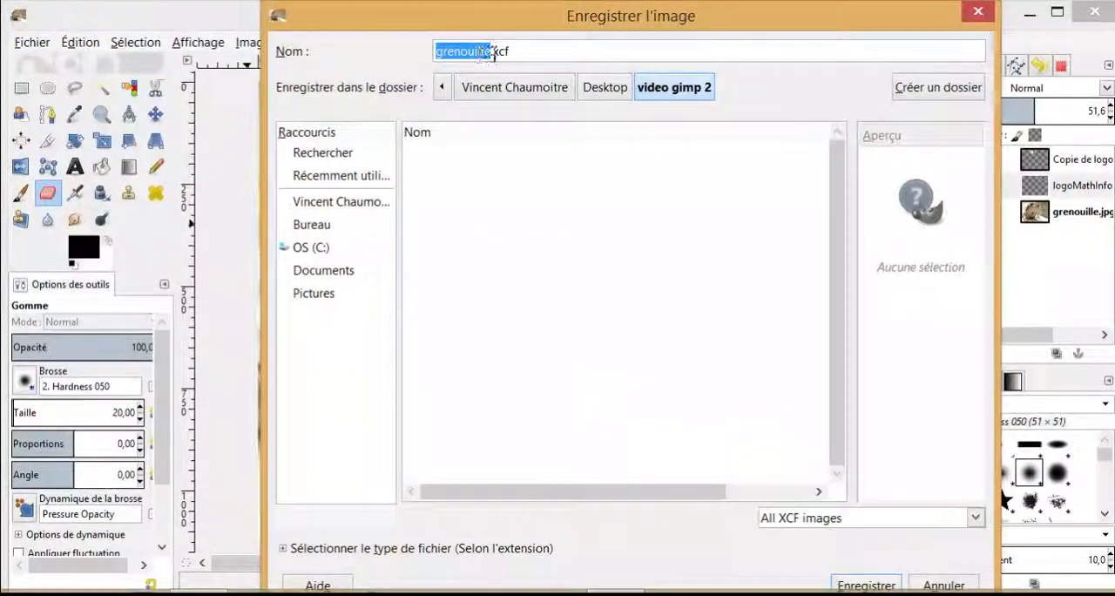
left_click(493, 54)
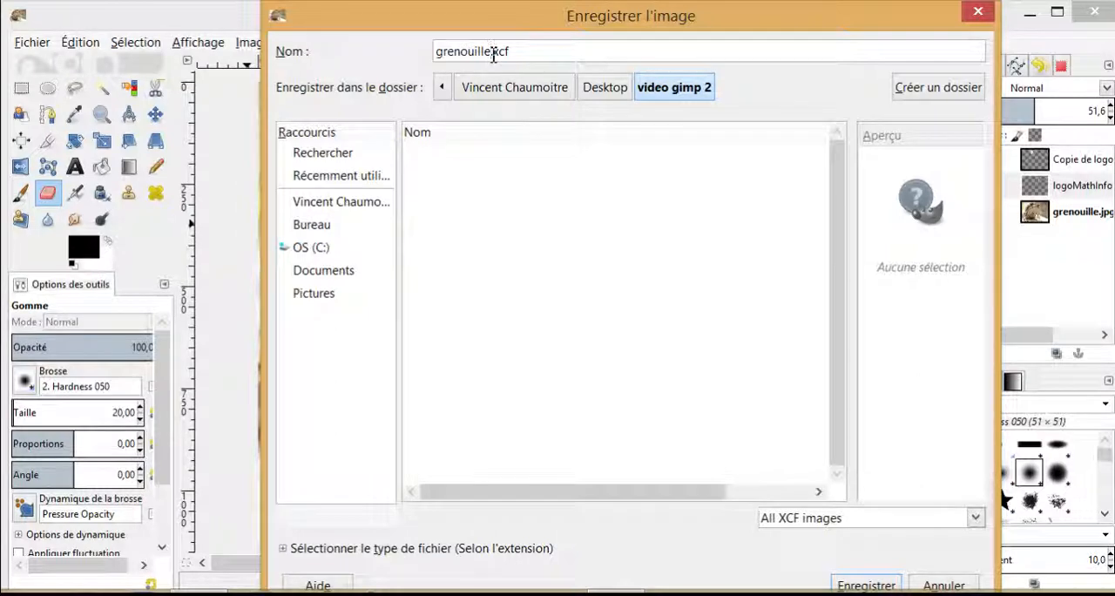
type("lentilleslogo")
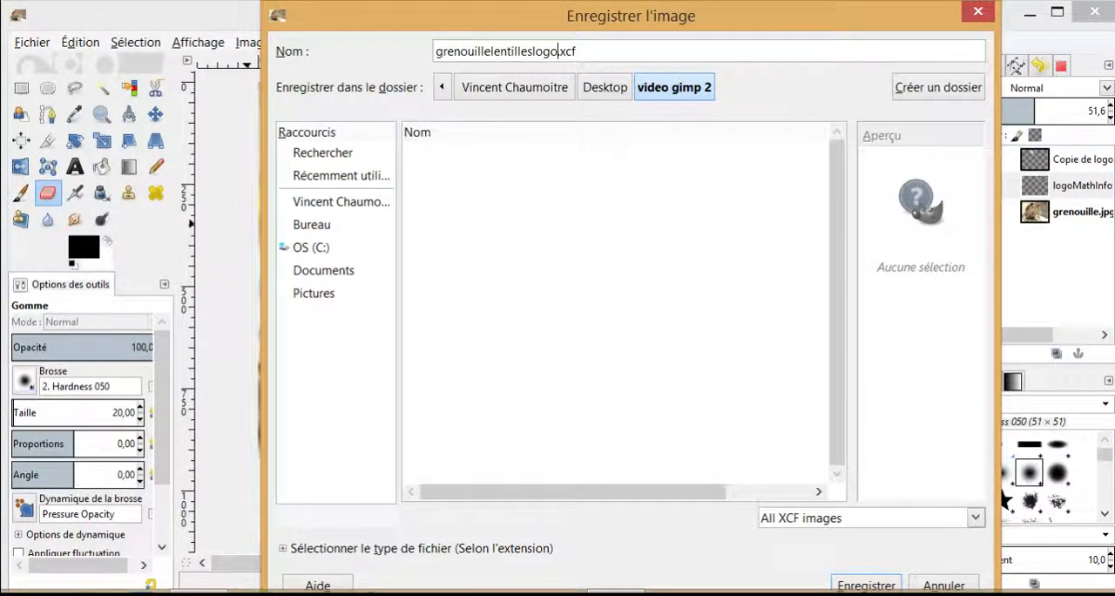
left_click(863, 585)
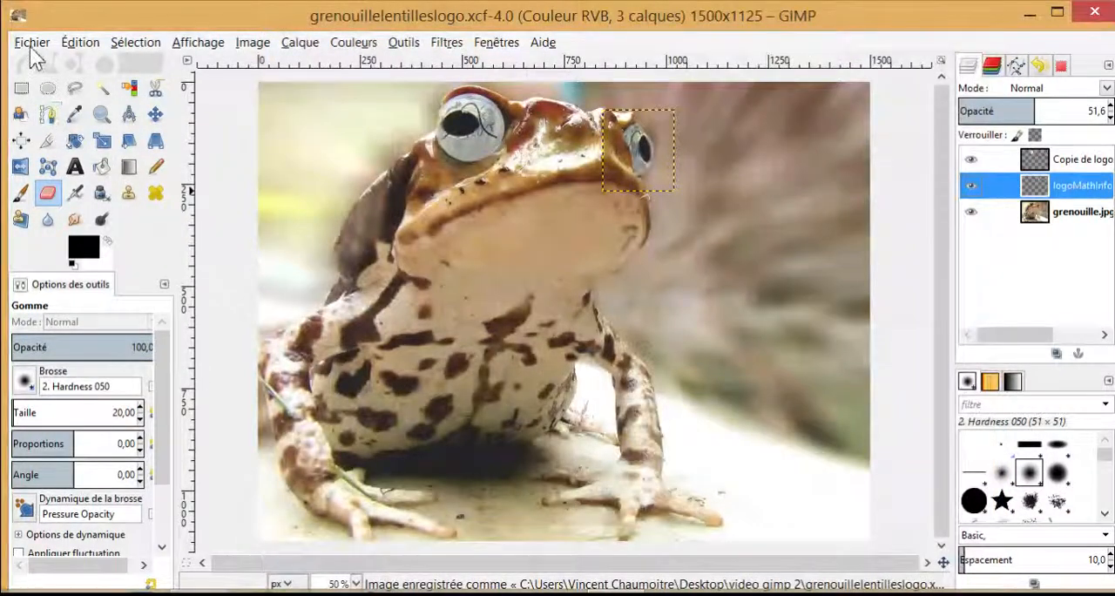
Step: Export the image as grenouillelentilleslogo.png with the default PNG options
left_click(32, 46)
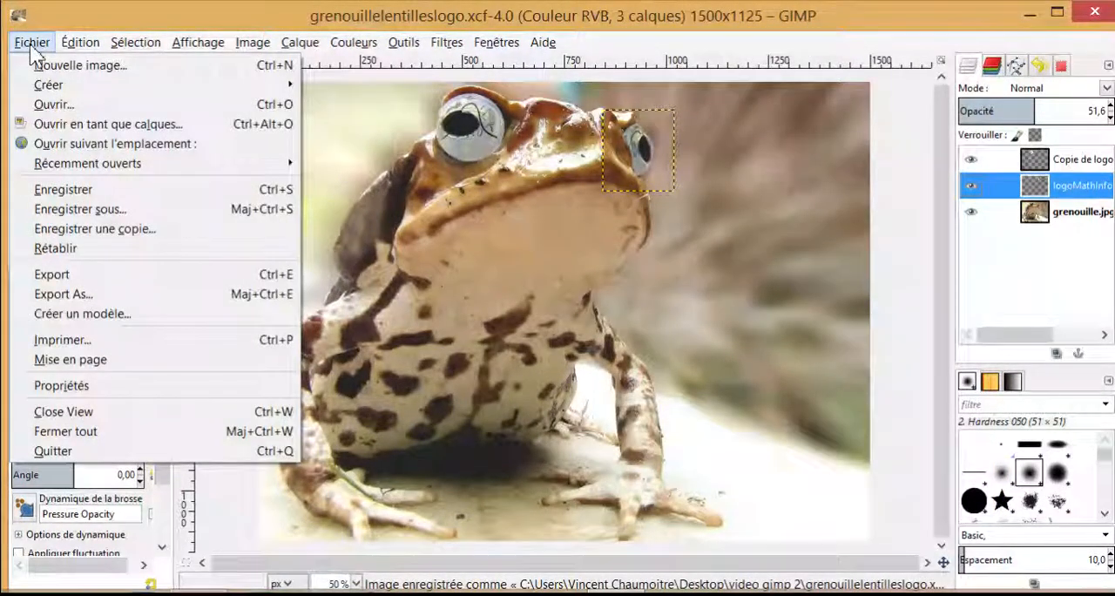
left_click(117, 293)
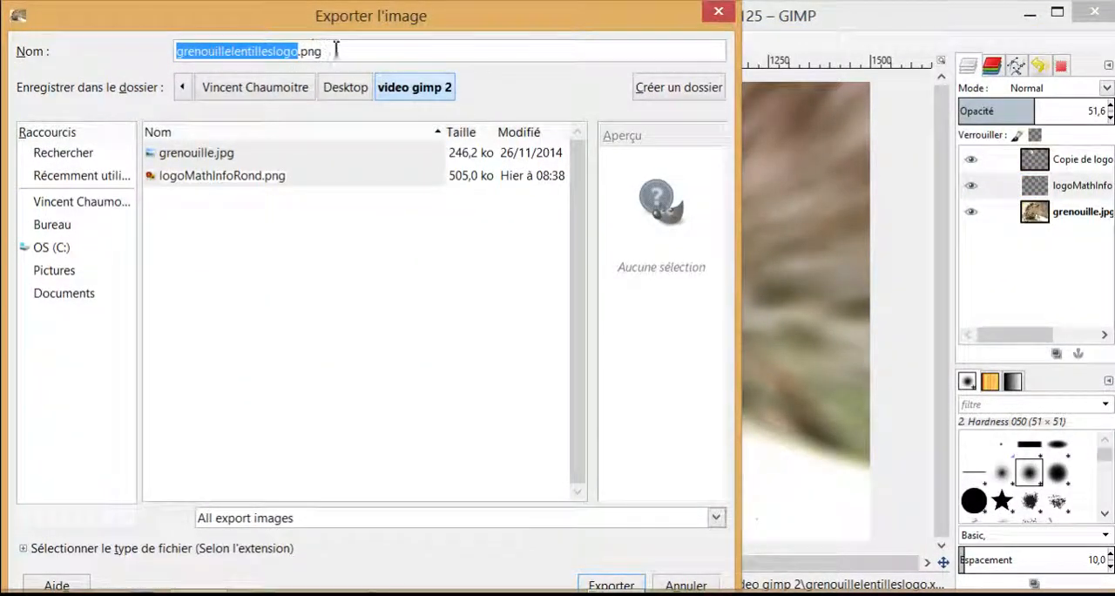
left_click(627, 584)
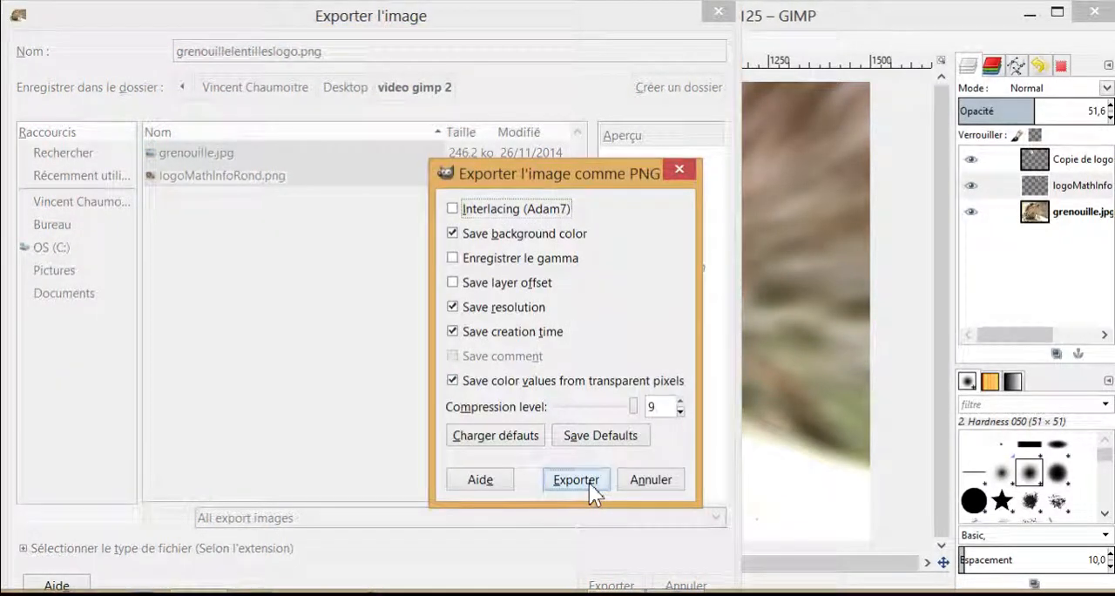
left_click(589, 483)
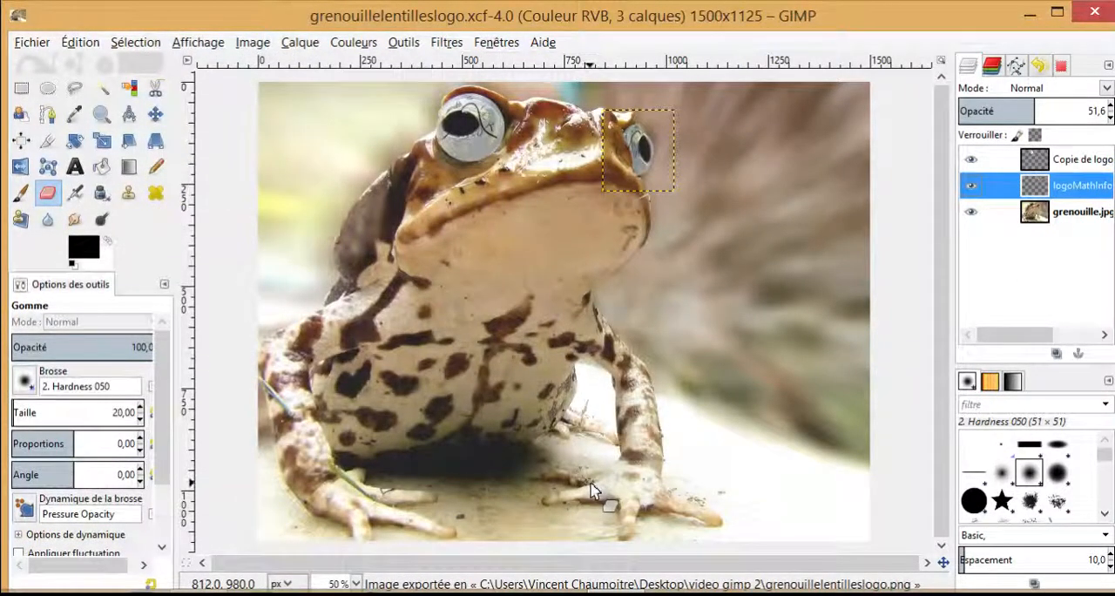
Step: Switch to the video gimp 2 folder in File Explorer, open grenouille.jpg in Windows Photo Viewer and advance to the next image for comparison
left_click(252, 594)
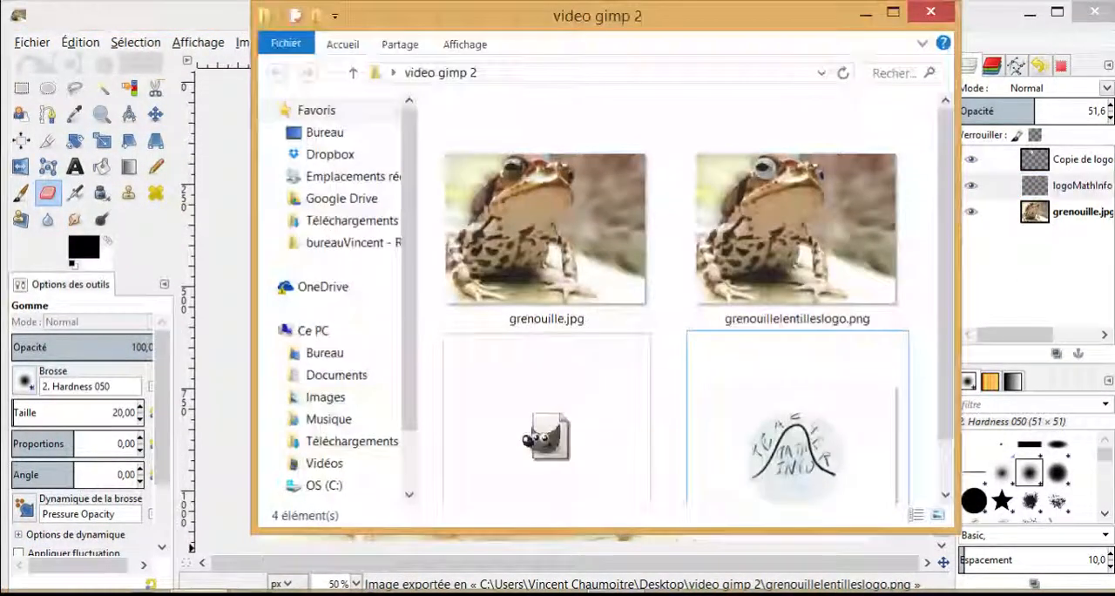
left_click(893, 12)
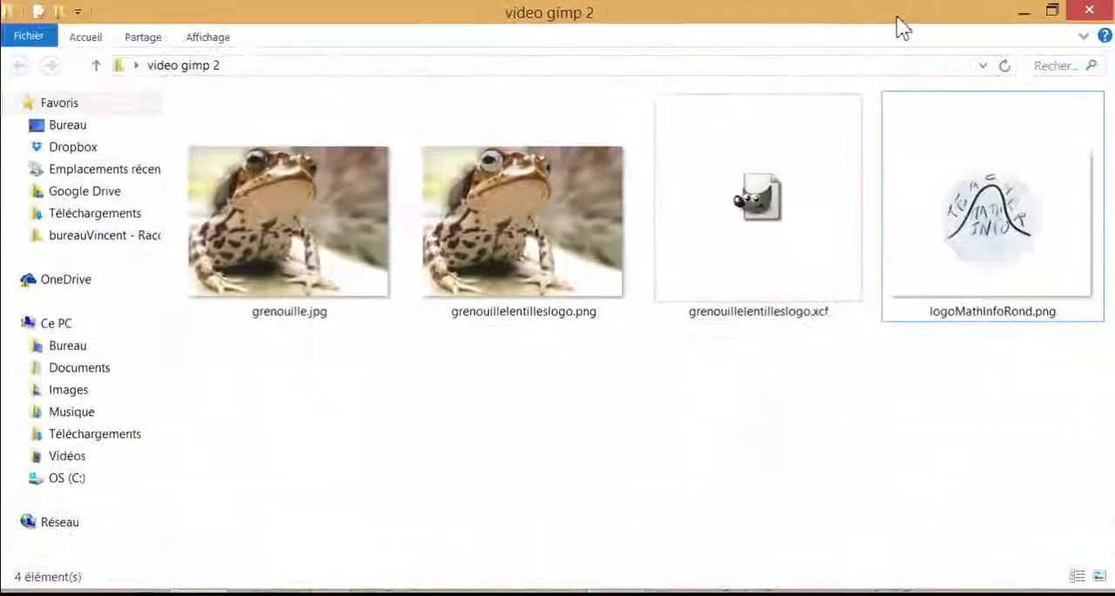
double_click(338, 224)
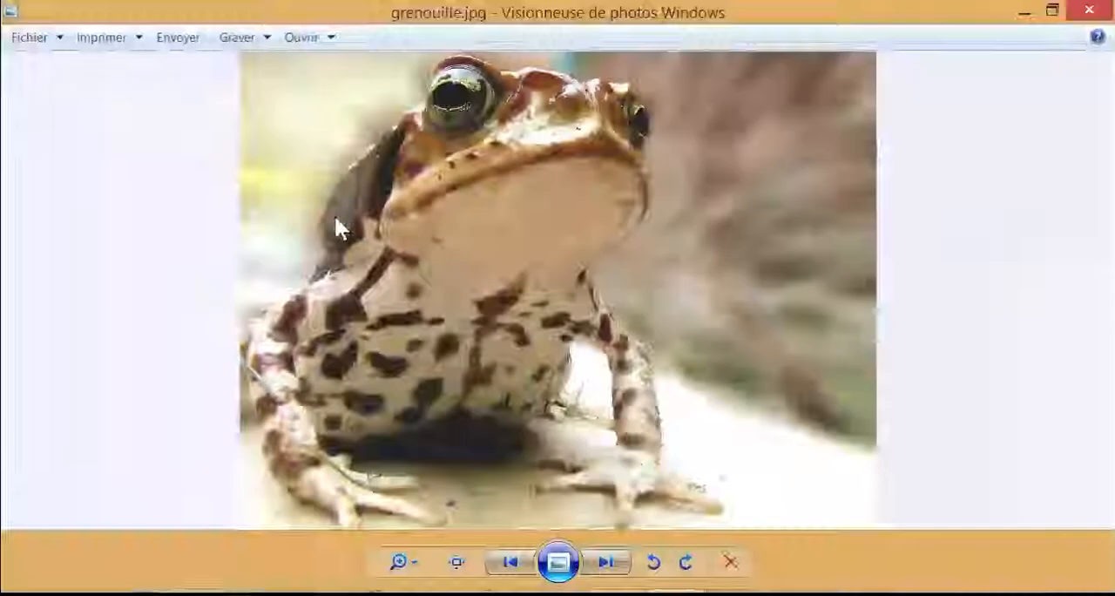
left_click(607, 563)
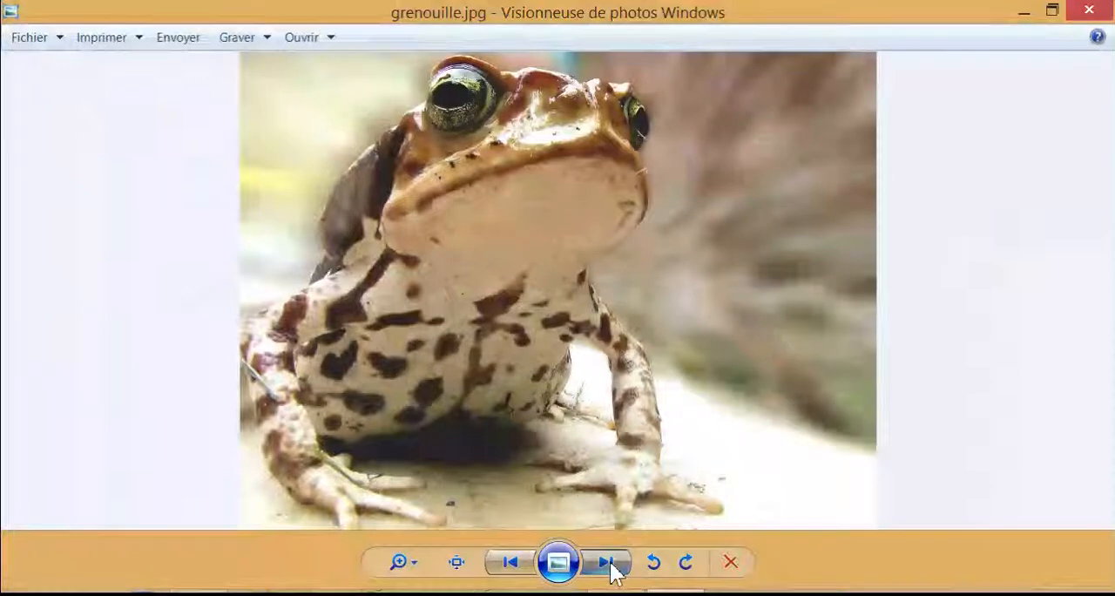